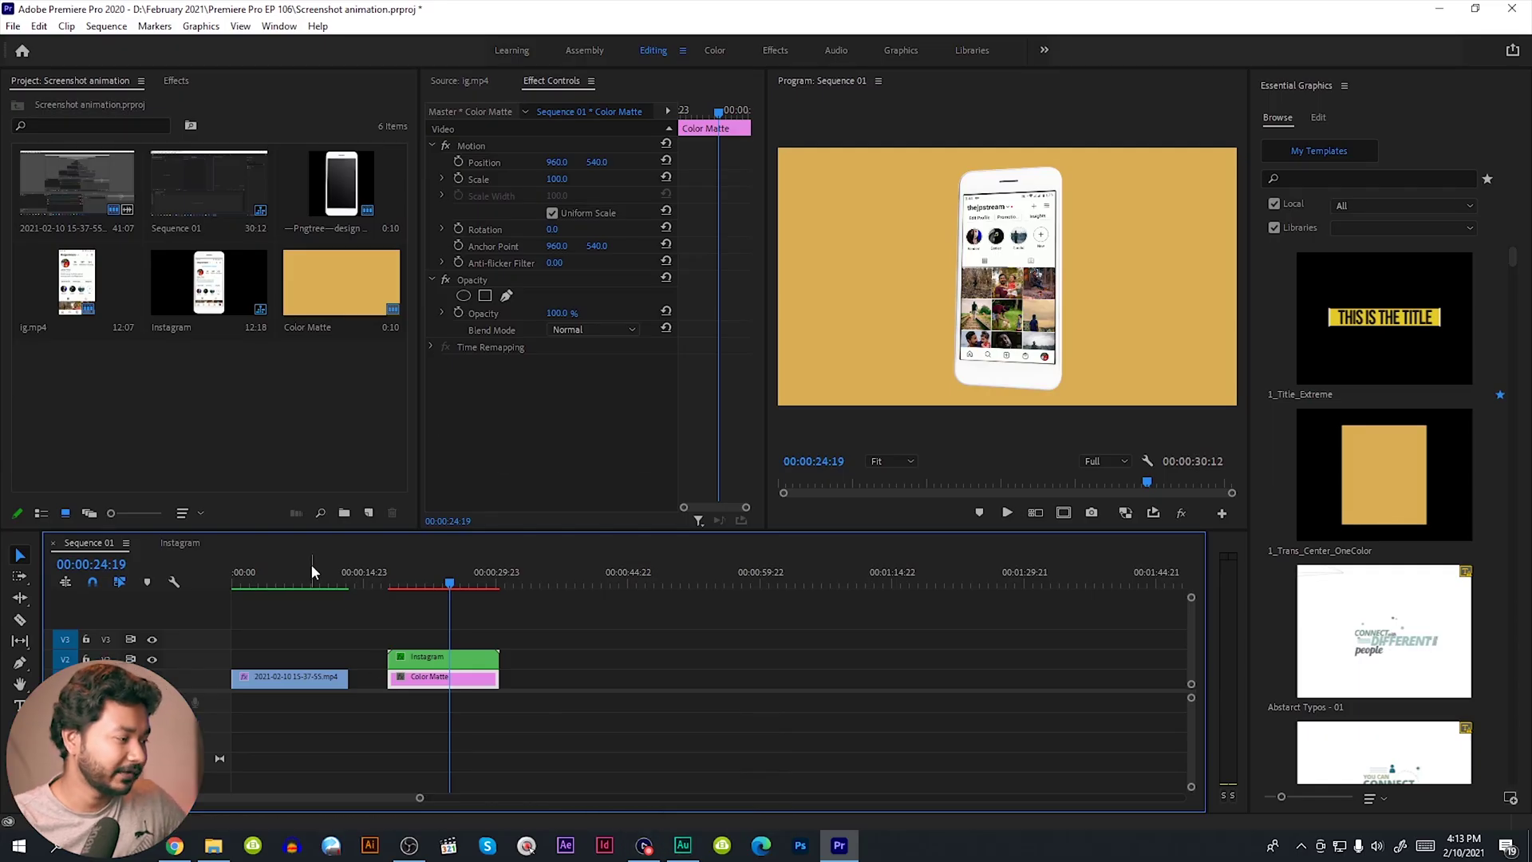
pyautogui.moveTo(324, 576); pyautogui.dragTo(444, 583)
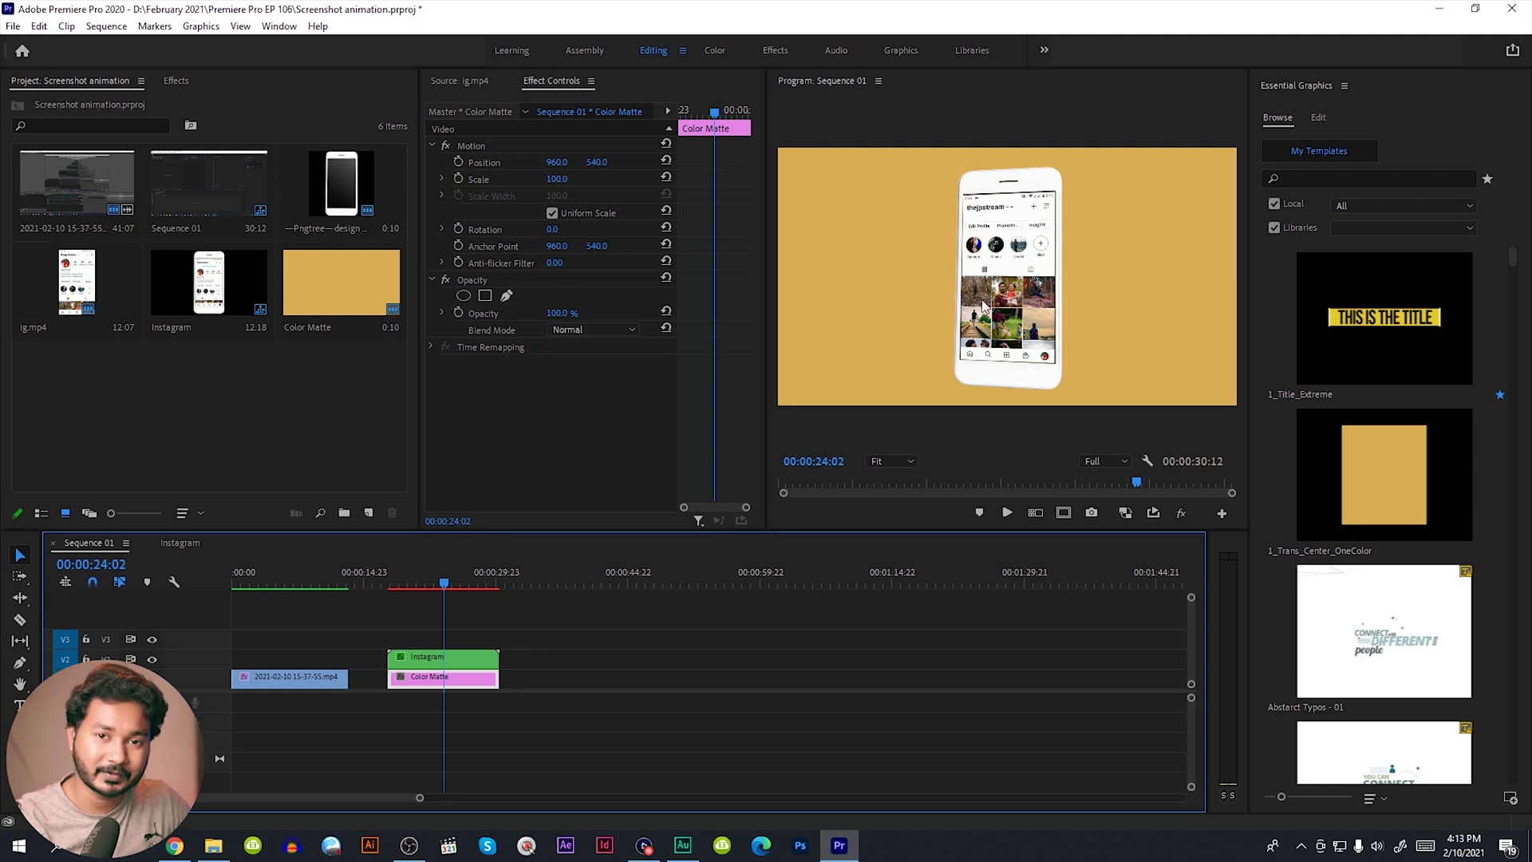
# Step: Create a new sequence from the Digital SLR 1080p preset DSLR 1080p24
pyautogui.rightClick(319, 441)
pyautogui.moveTo(447, 501)
pyautogui.click(559, 503)
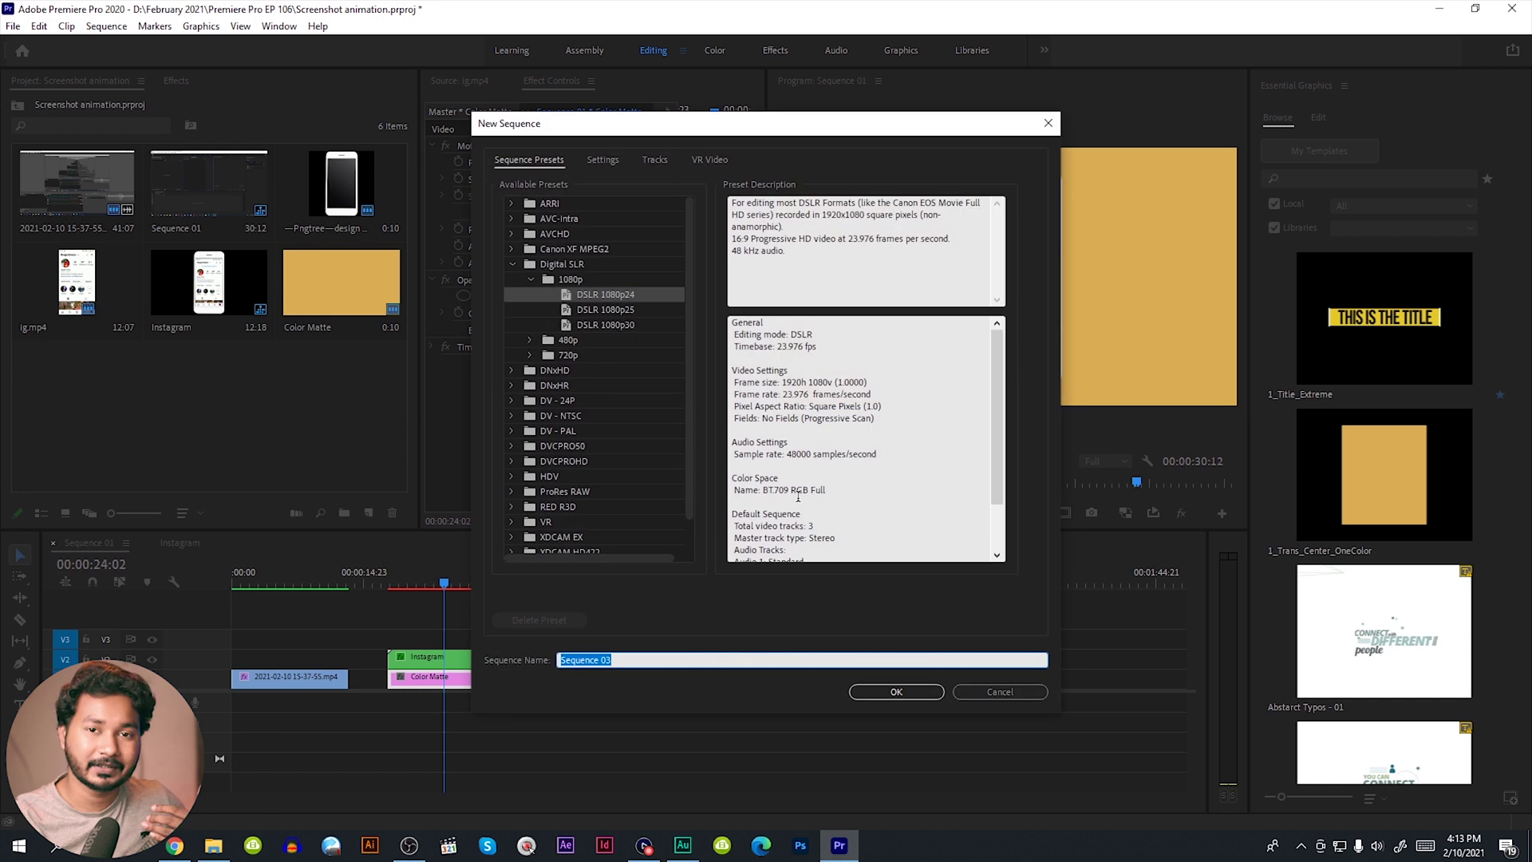
pyautogui.click(897, 693)
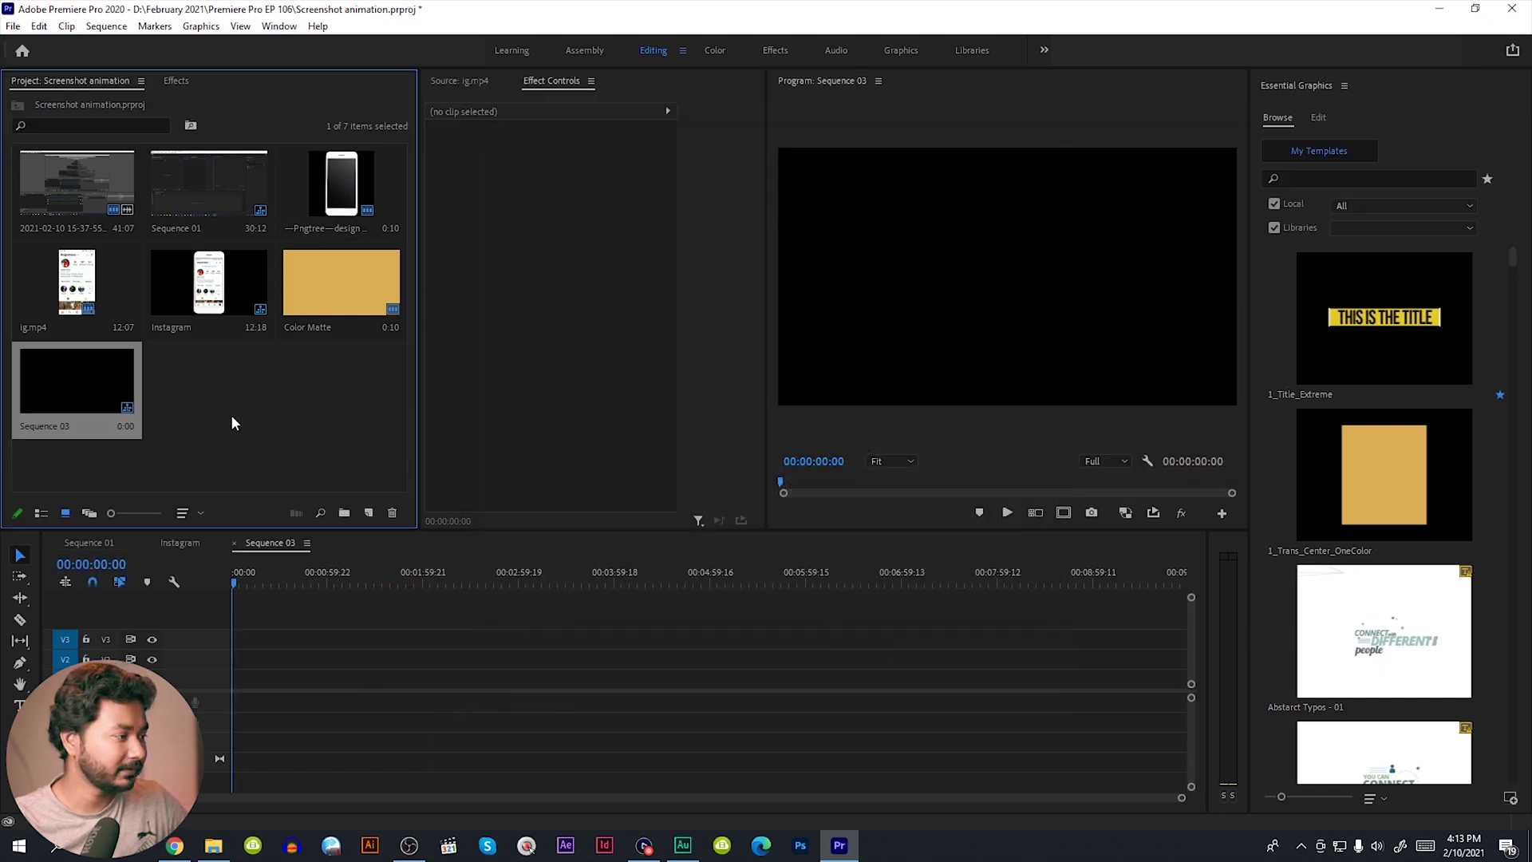
# Step: Place the phone mockup image on the lowest video track of Sequence 03 and extend its clip to end at about 00:01:26:19
pyautogui.moveTo(356, 197); pyautogui.dragTo(444, 616)
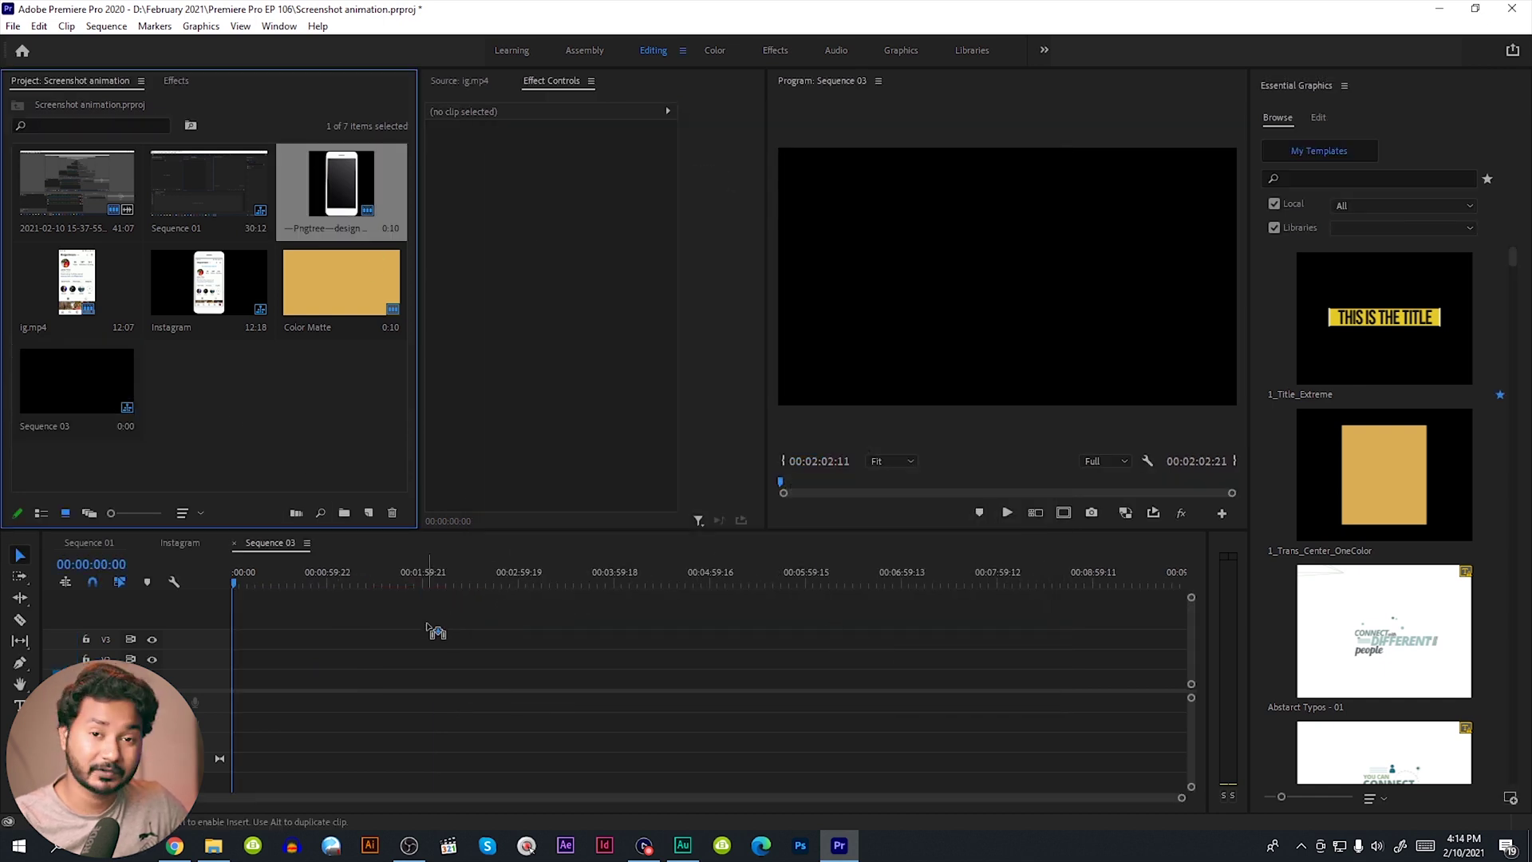
pyautogui.moveTo(326, 678); pyautogui.dragTo(326, 678)
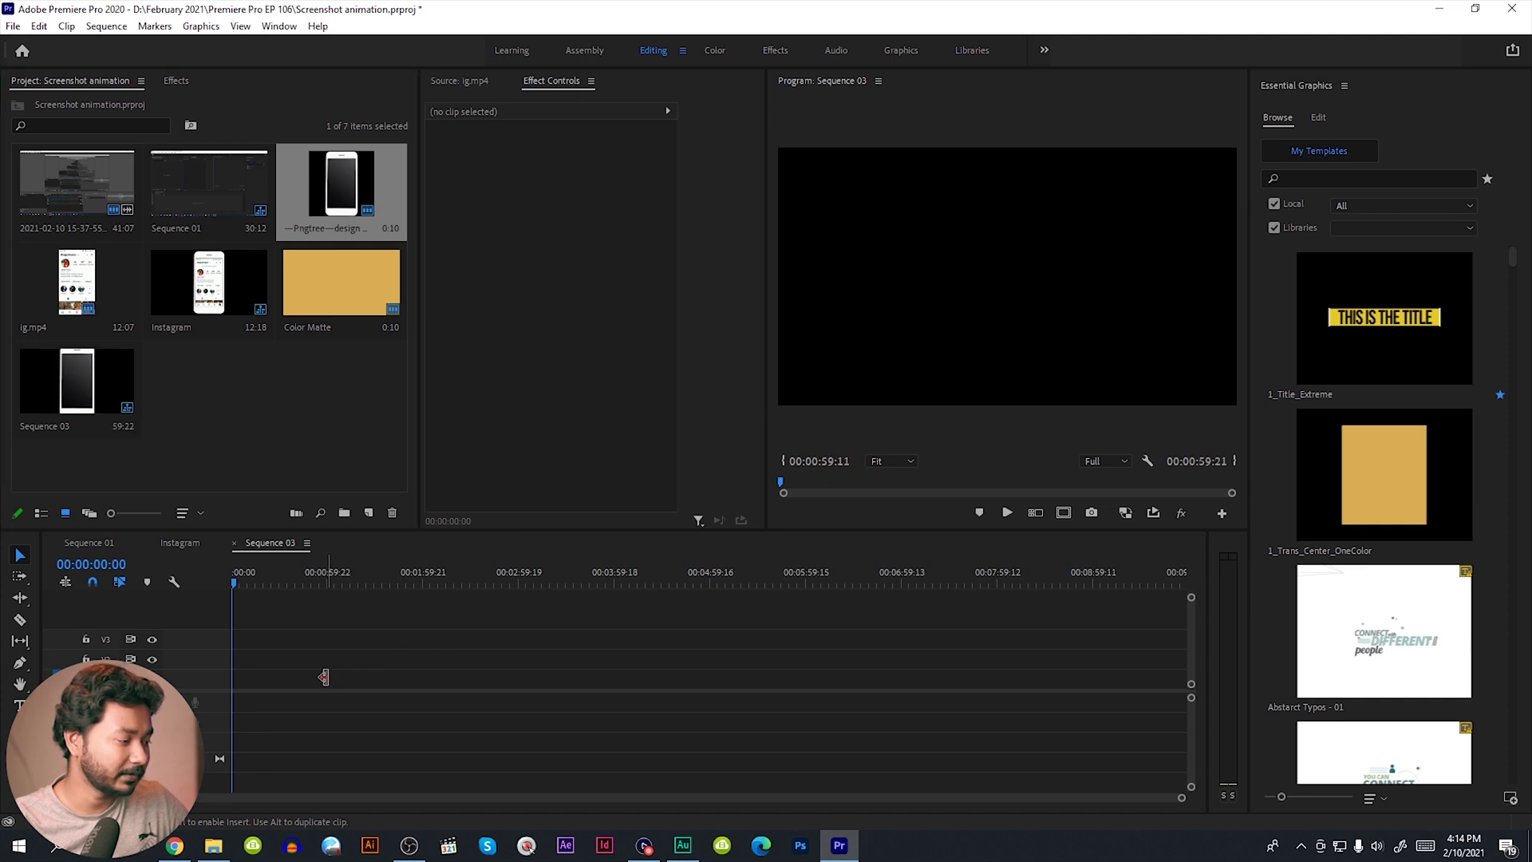
pyautogui.scroll(3, 328, 668)
pyautogui.scroll(2, 330, 673)
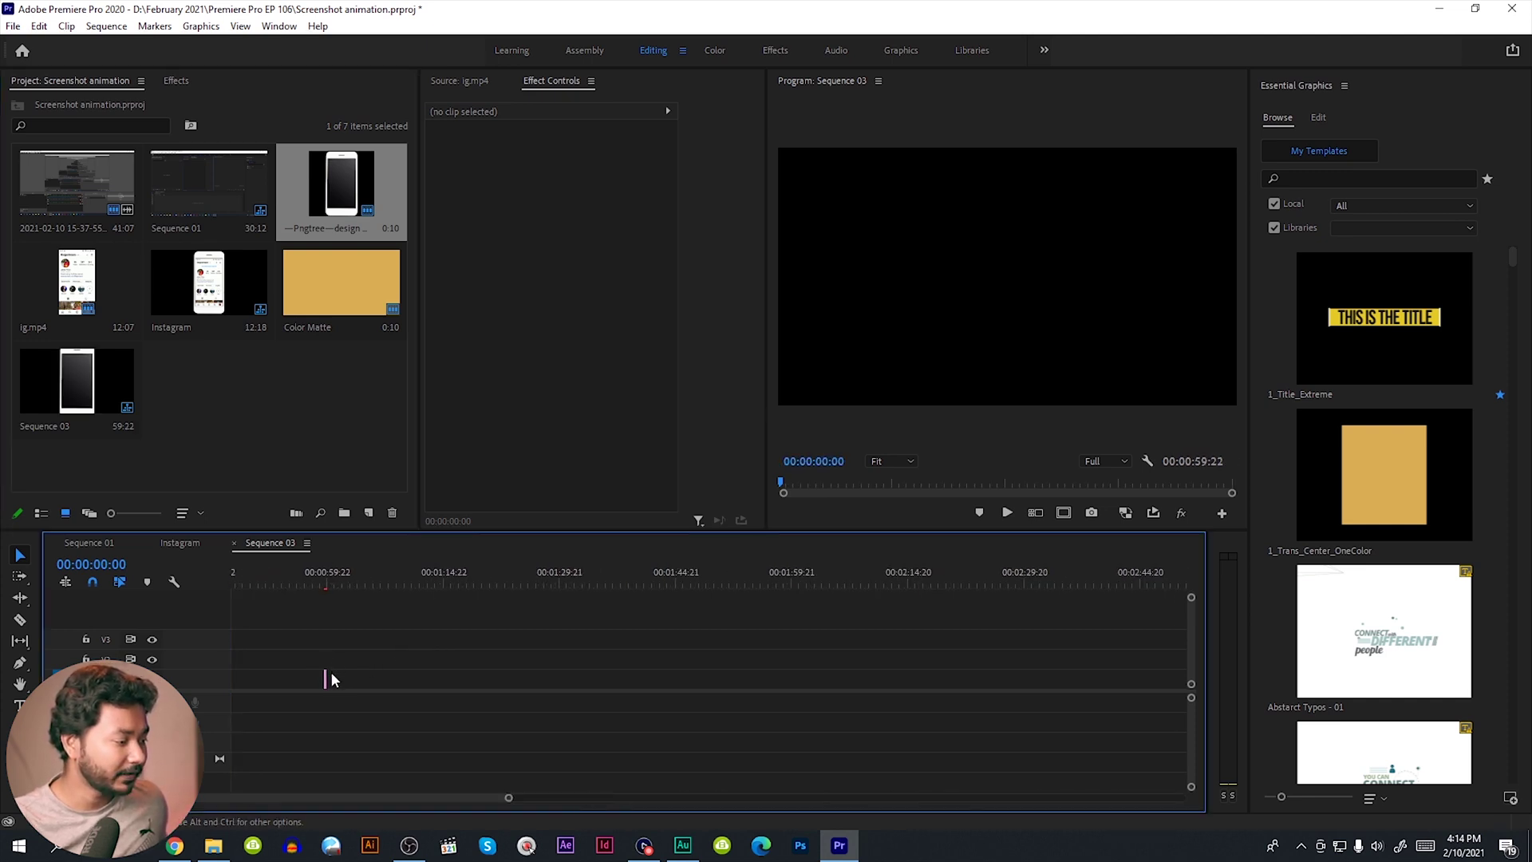
pyautogui.moveTo(332, 678); pyautogui.dragTo(535, 678)
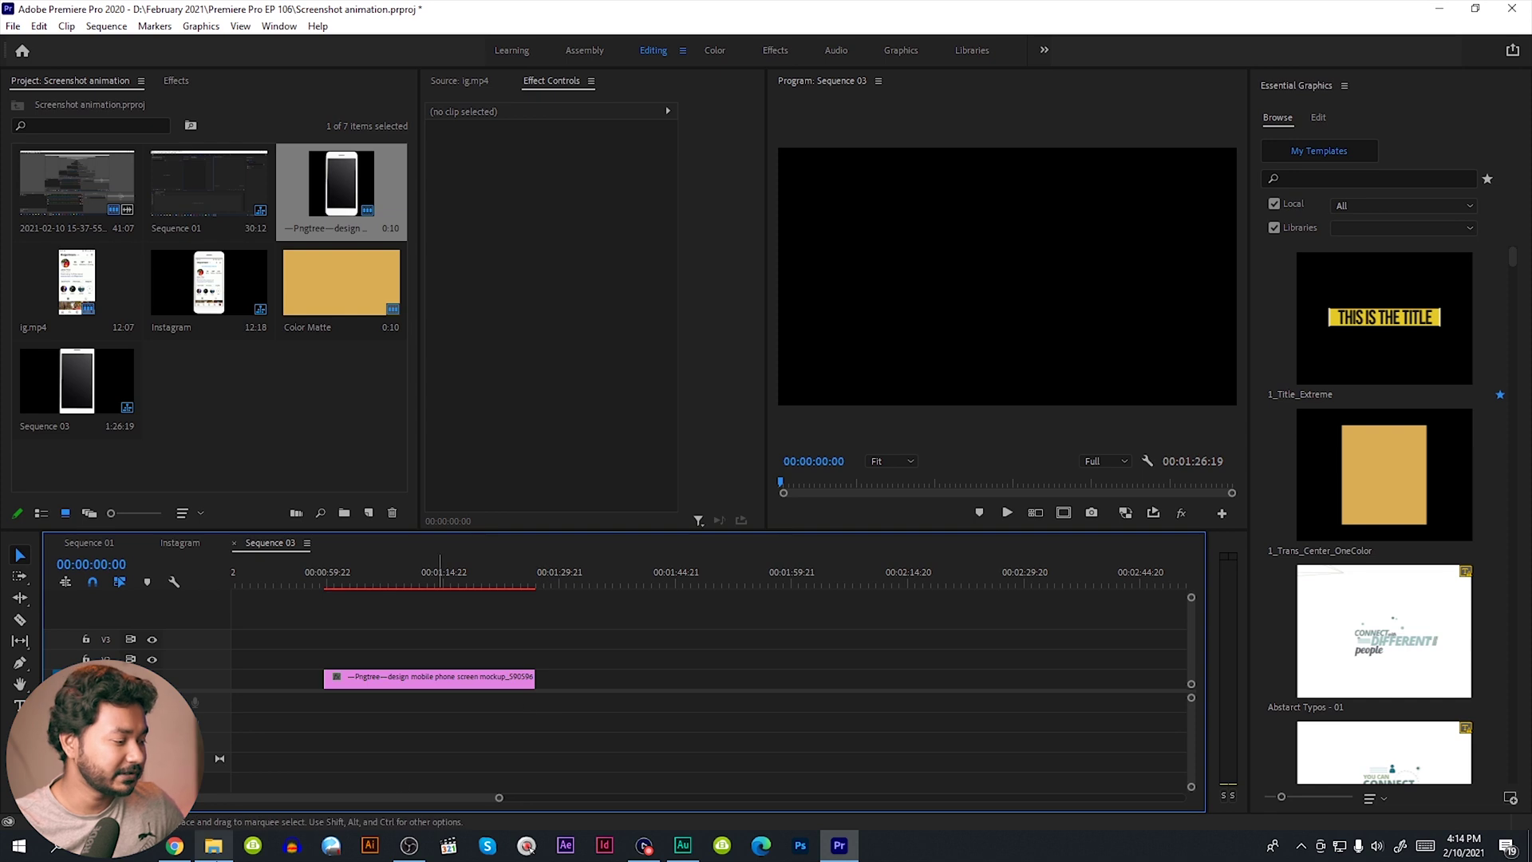
# Step: Open ig.mp4 in the source monitor and place only its video on the track above the phone mockup clip
pyautogui.click(192, 856)
pyautogui.click(181, 848)
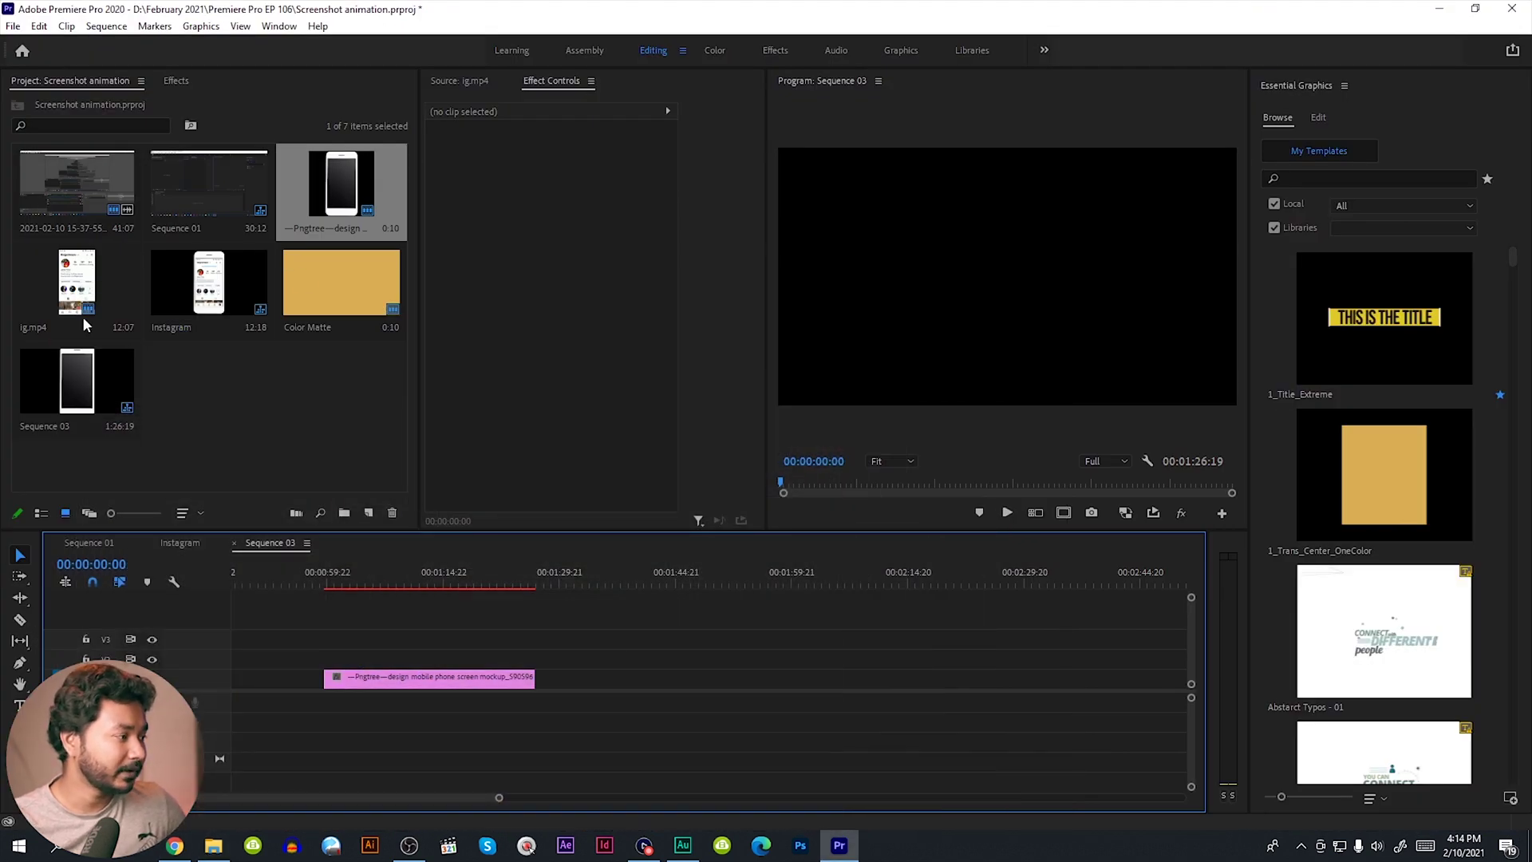
pyautogui.doubleClick(64, 297)
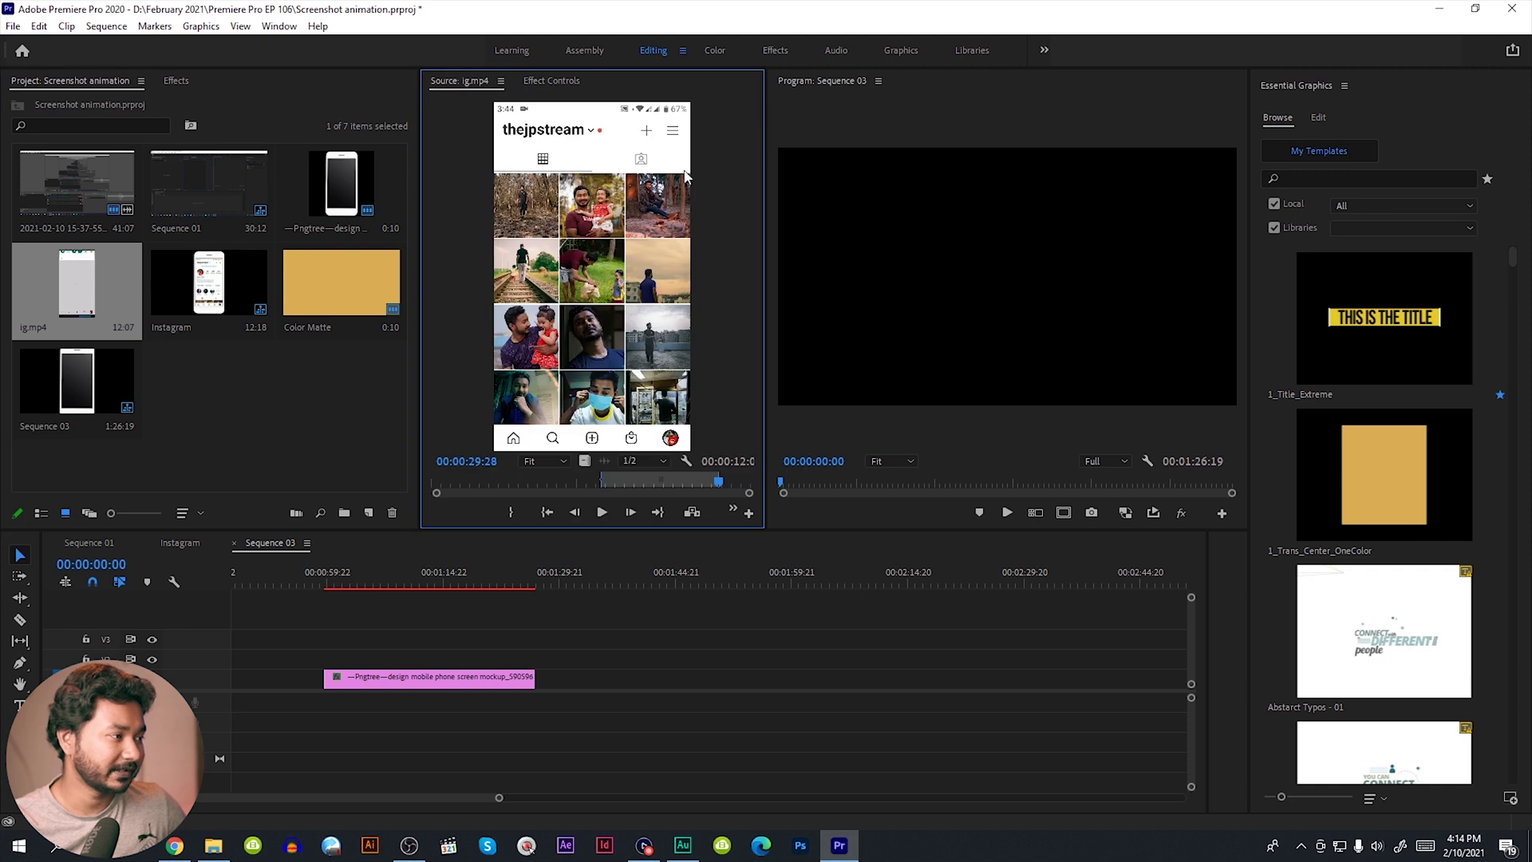
pyautogui.moveTo(765, 252); pyautogui.dragTo(806, 252)
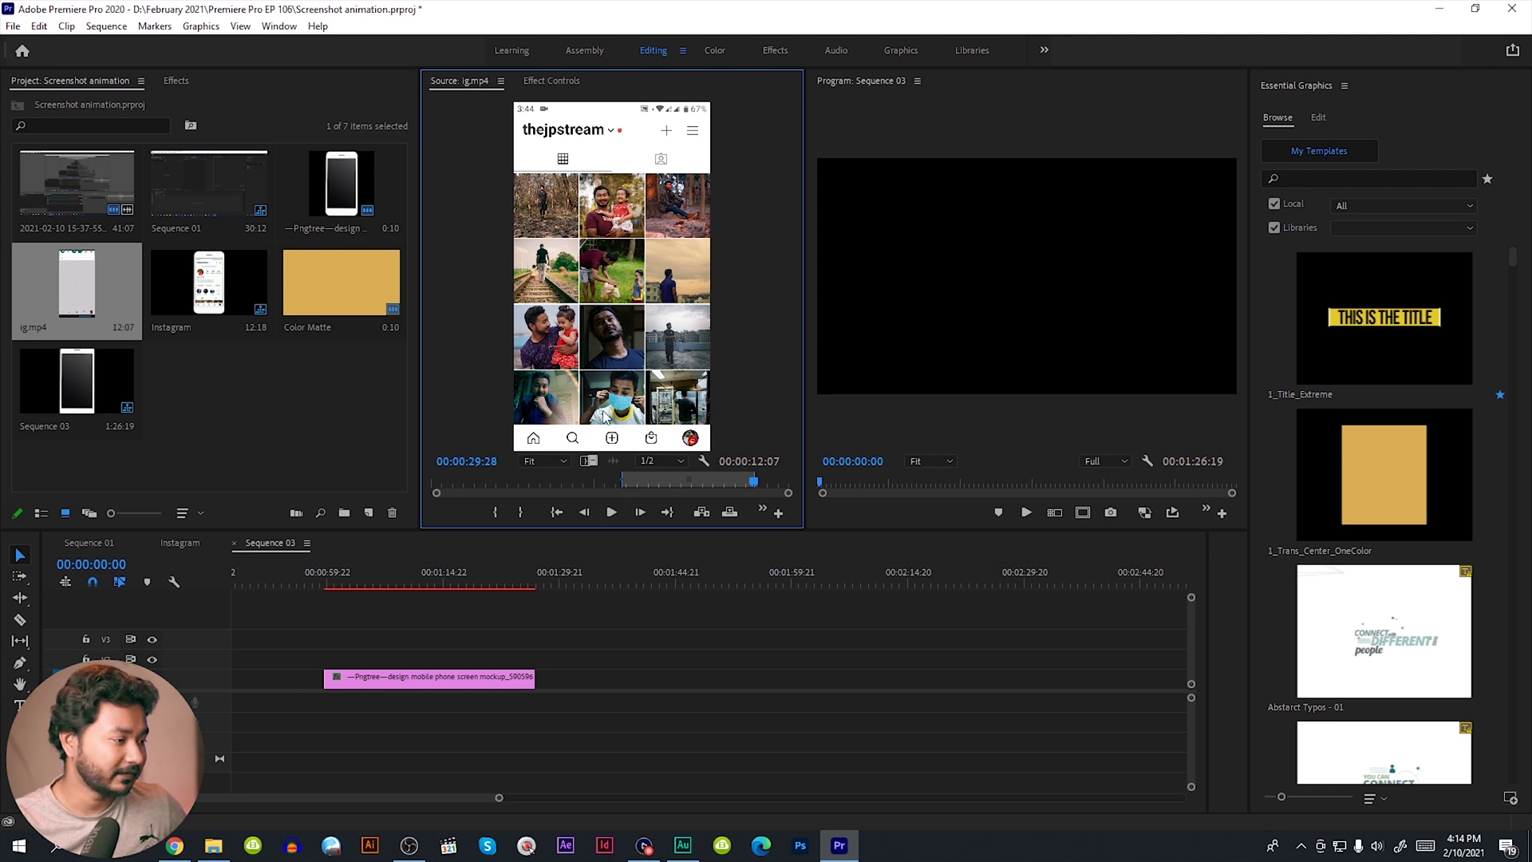
pyautogui.moveTo(594, 465); pyautogui.dragTo(486, 677)
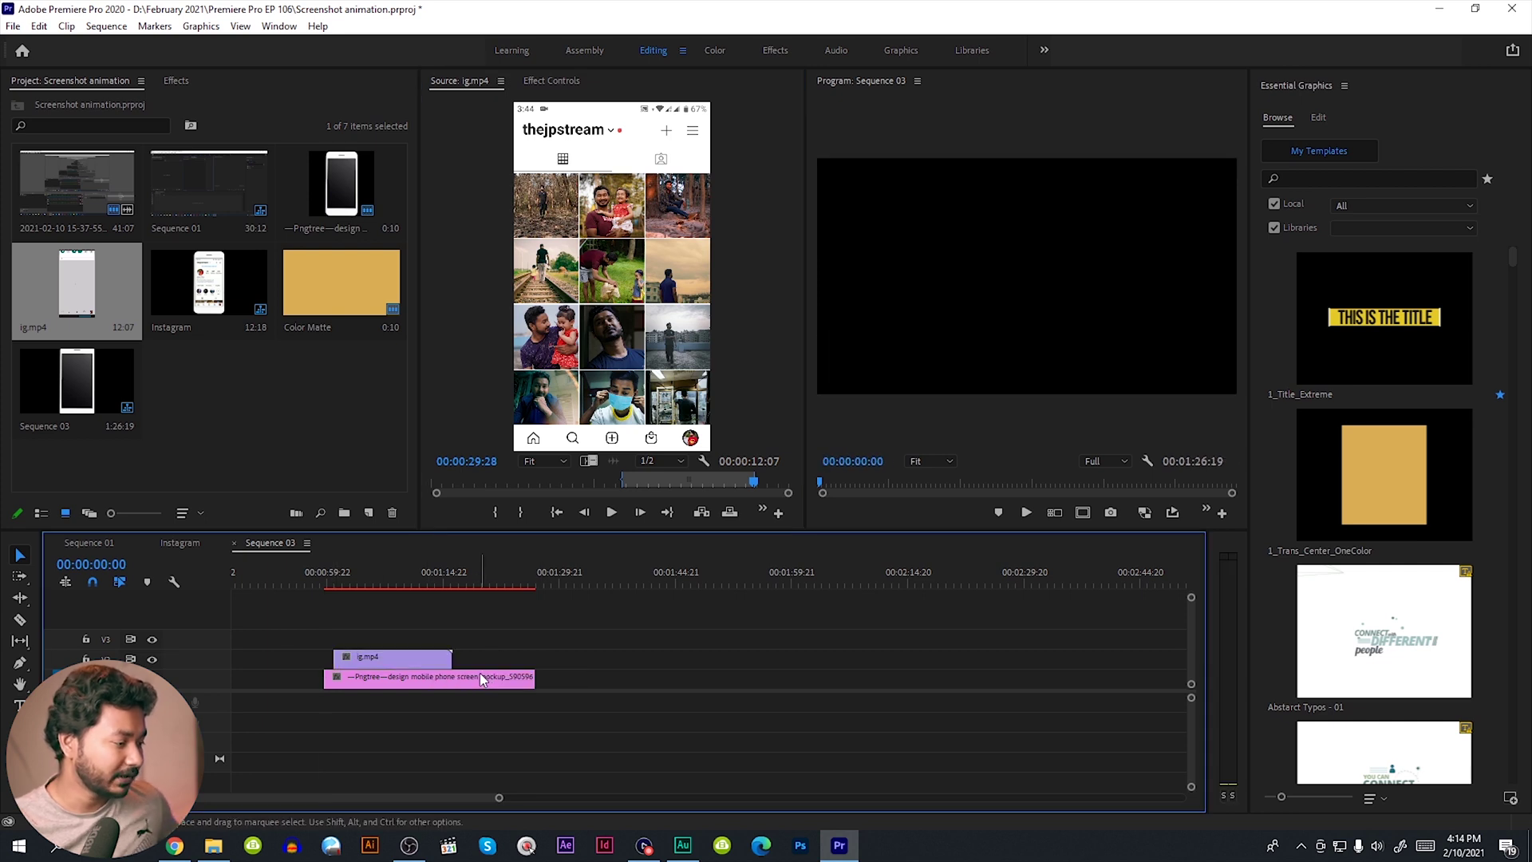
# Step: Trim the phone mockup and ig.mp4 clips to matching start and end points, ending at about 00:01:12:23
pyautogui.moveTo(527, 678); pyautogui.dragTo(427, 678)
pyautogui.moveTo(327, 678); pyautogui.dragTo(334, 677)
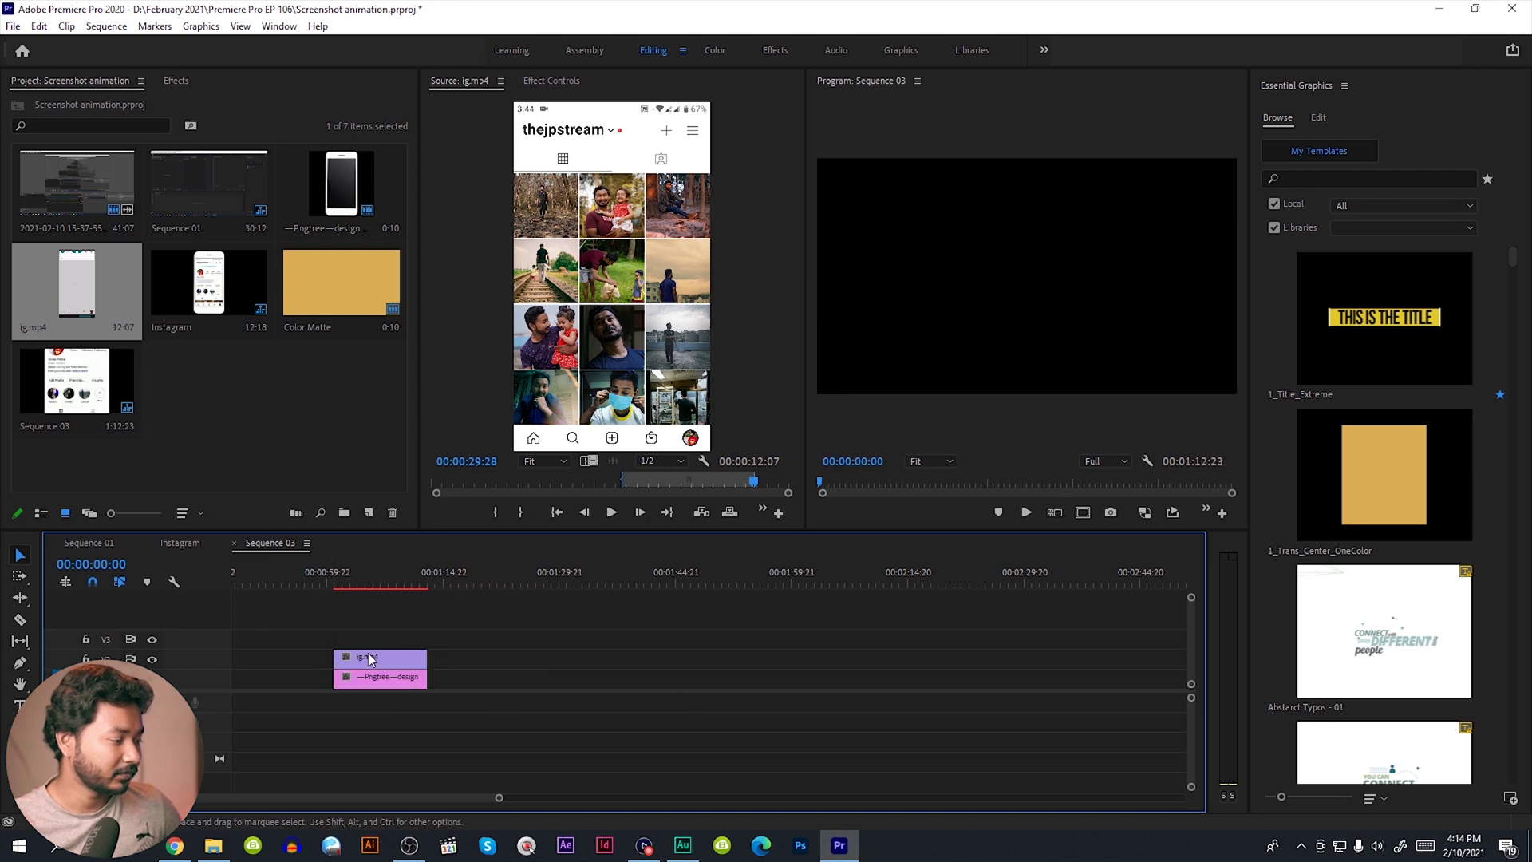
# Step: Reduce the scale of ig.mp4 to 43 and the scale of the phone mockup clip to 84
pyautogui.scroll(6, 344, 691)
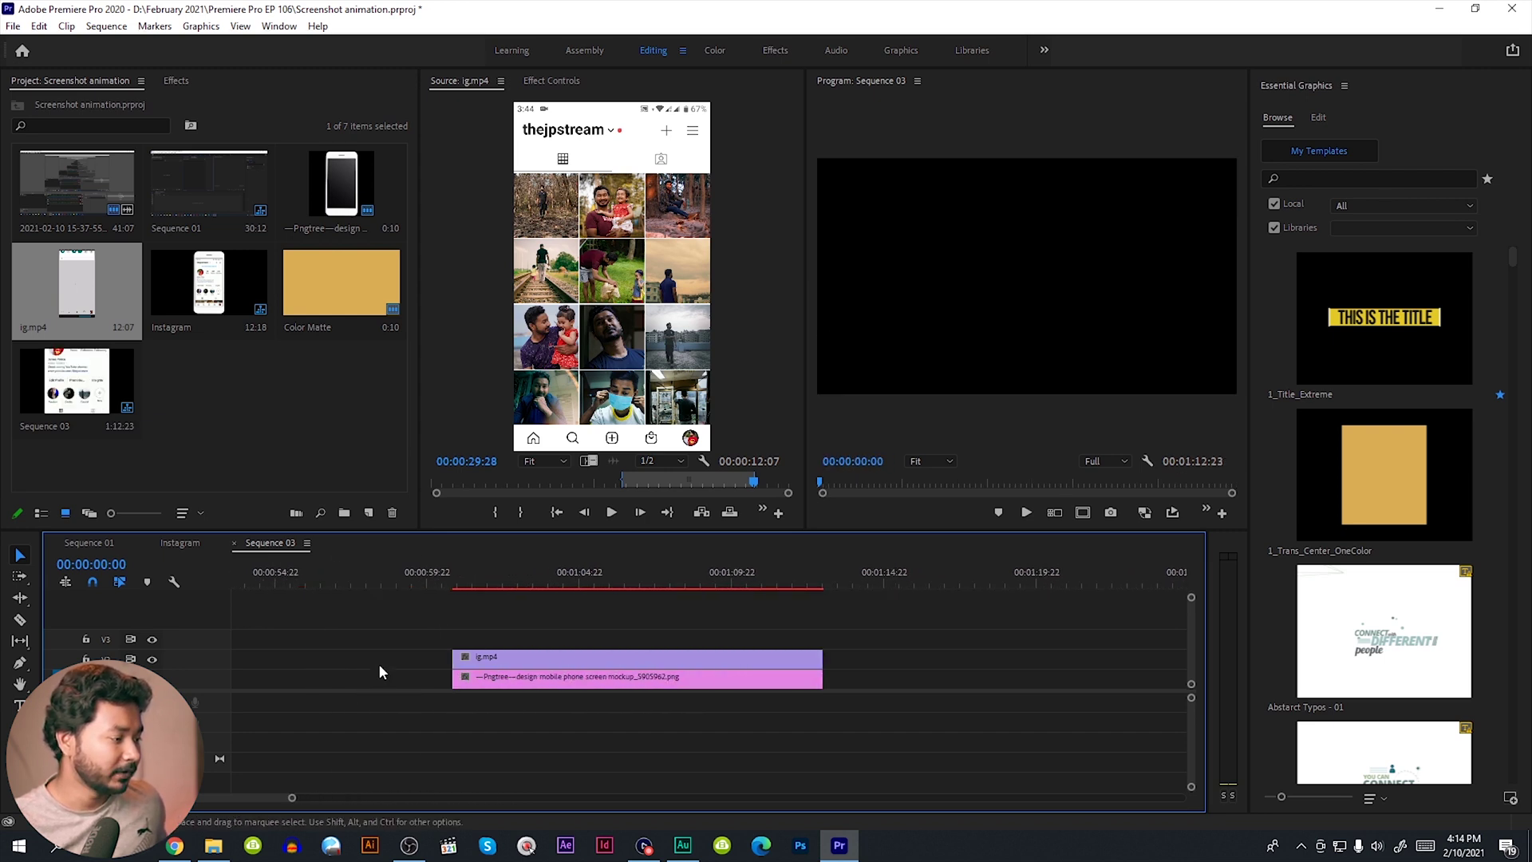
pyautogui.click(507, 582)
pyautogui.moveTo(512, 580); pyautogui.dragTo(561, 582)
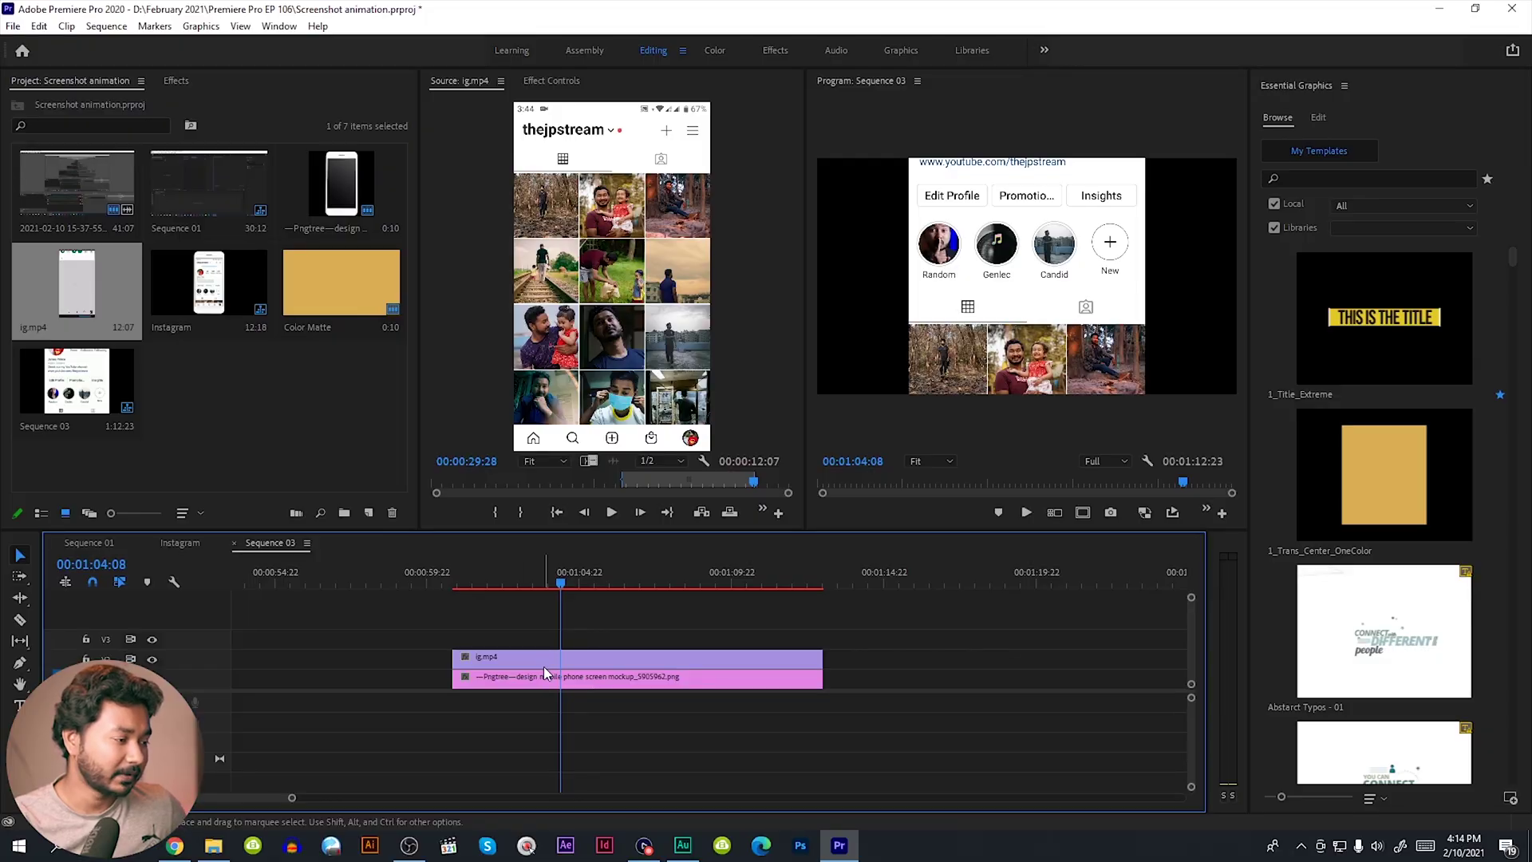
pyautogui.click(543, 666)
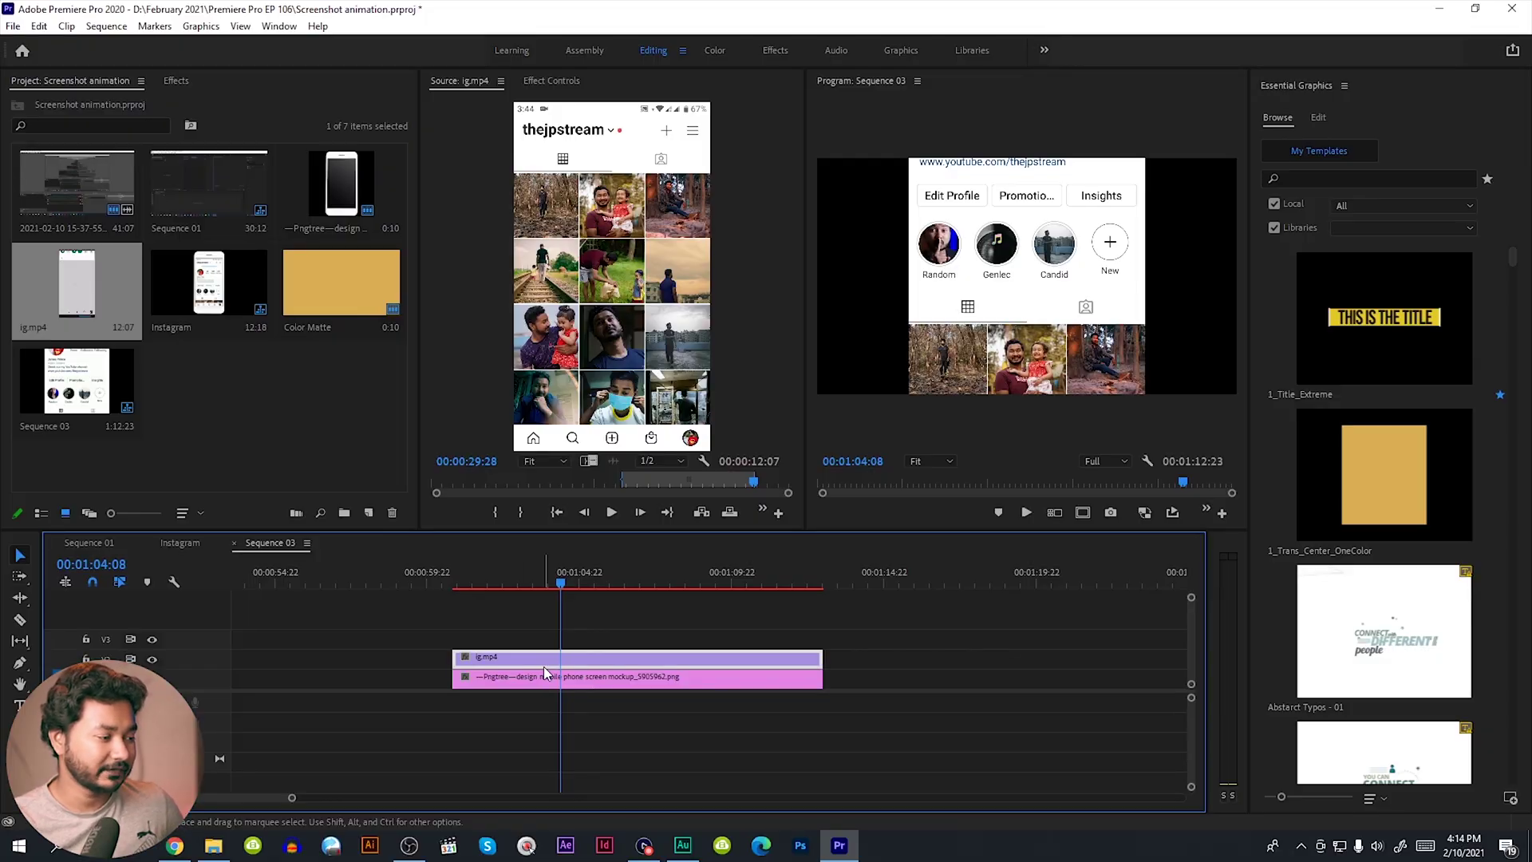
pyautogui.click(550, 80)
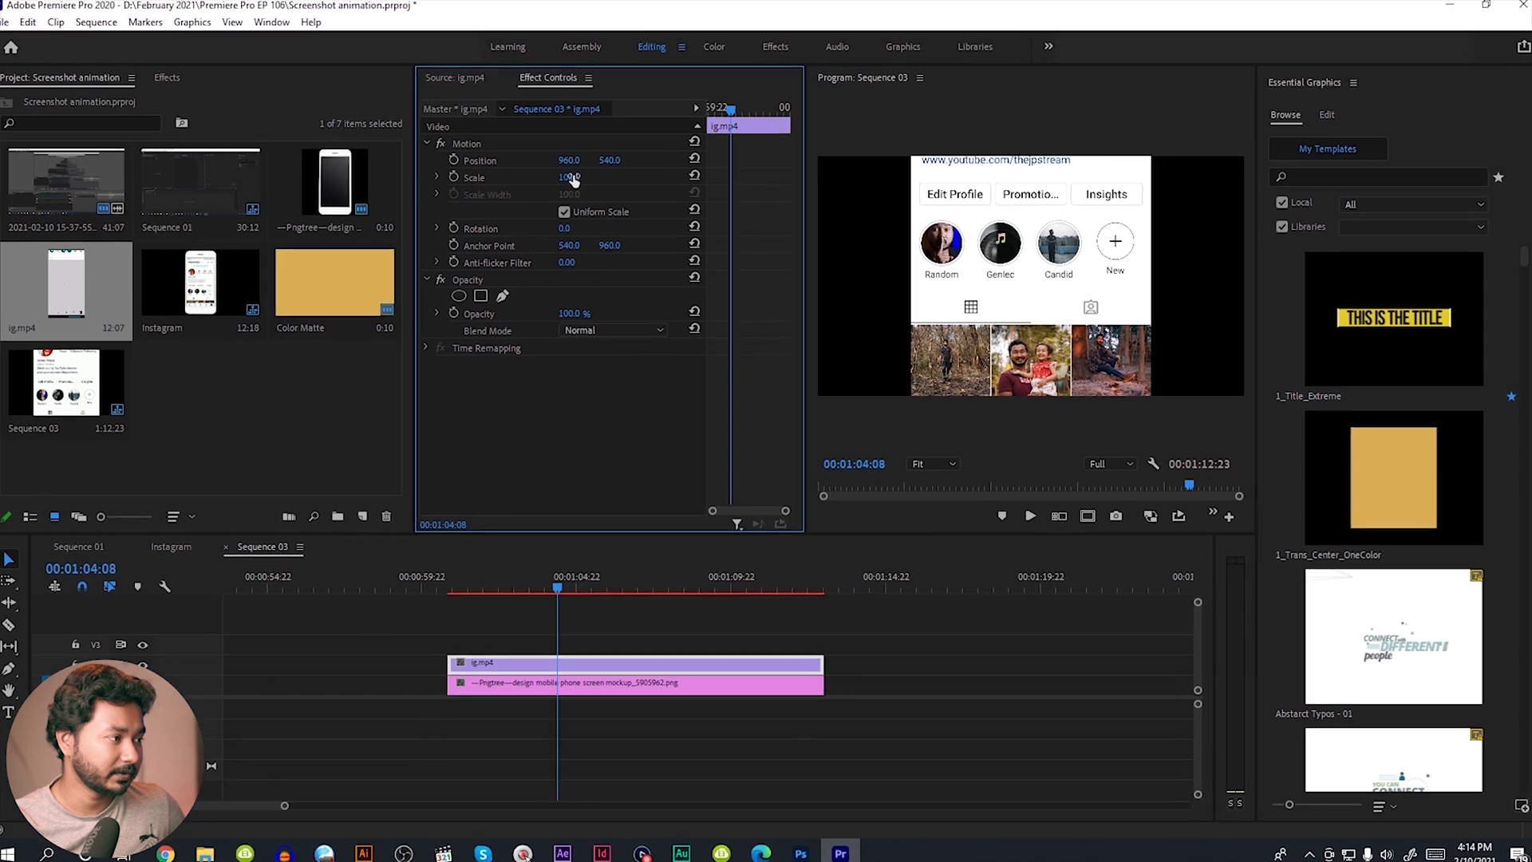
pyautogui.moveTo(572, 178); pyautogui.dragTo(528, 161)
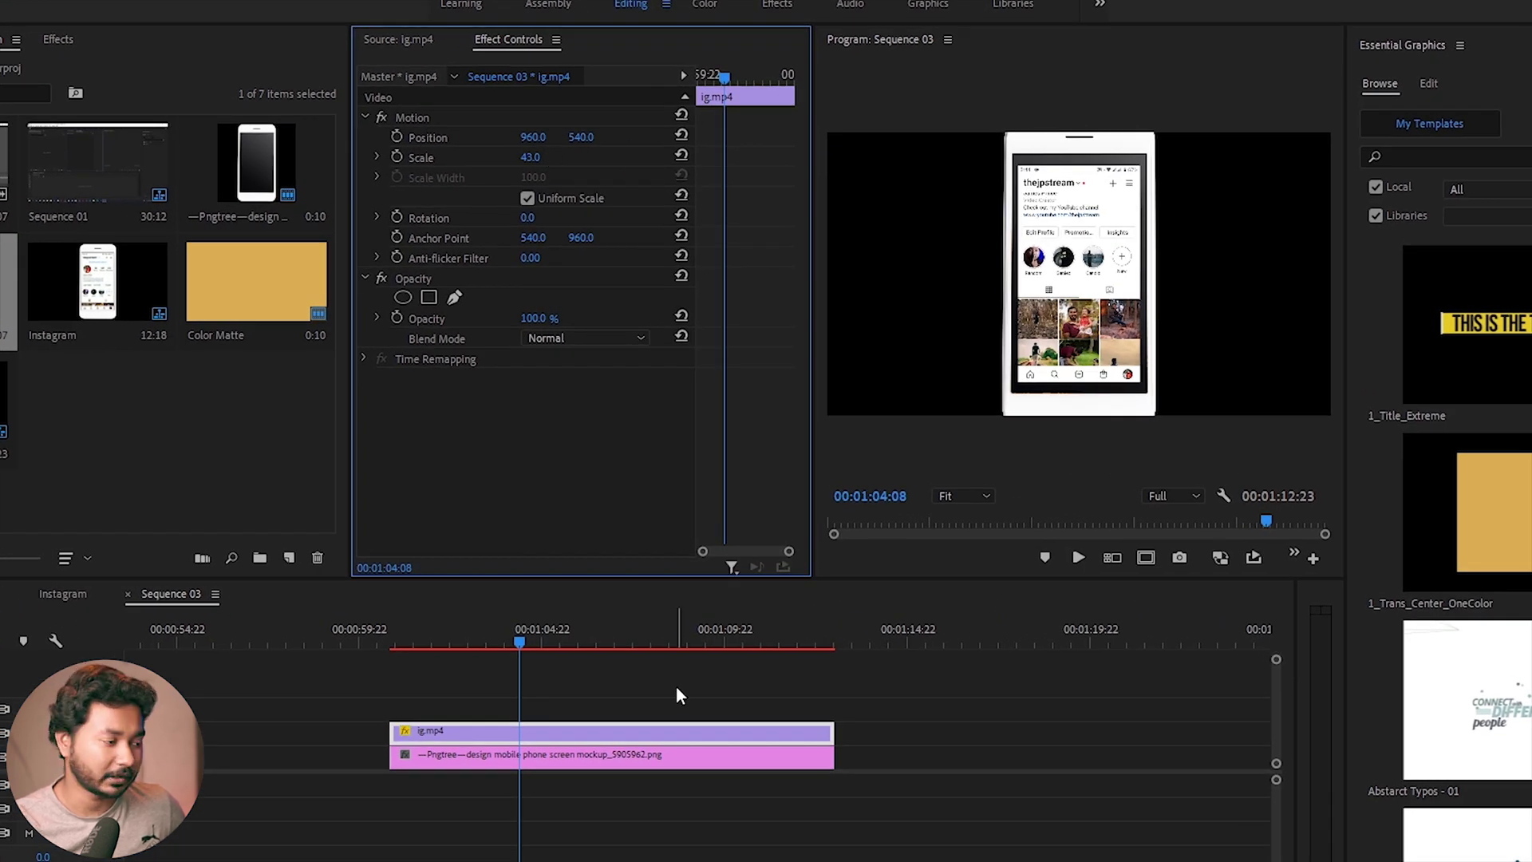
pyautogui.click(662, 753)
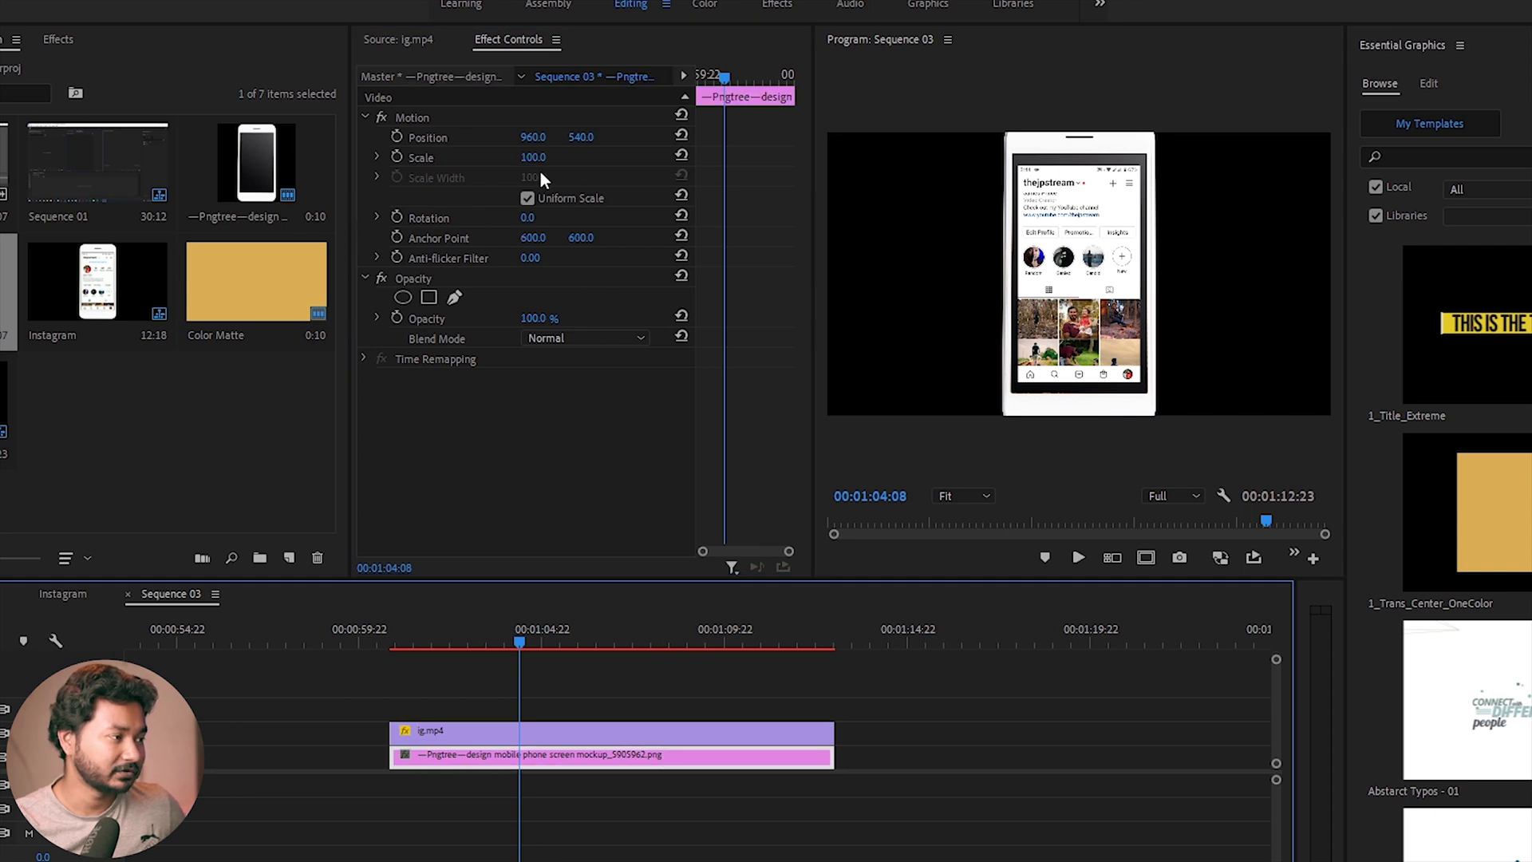
pyautogui.moveTo(534, 158); pyautogui.dragTo(523, 158)
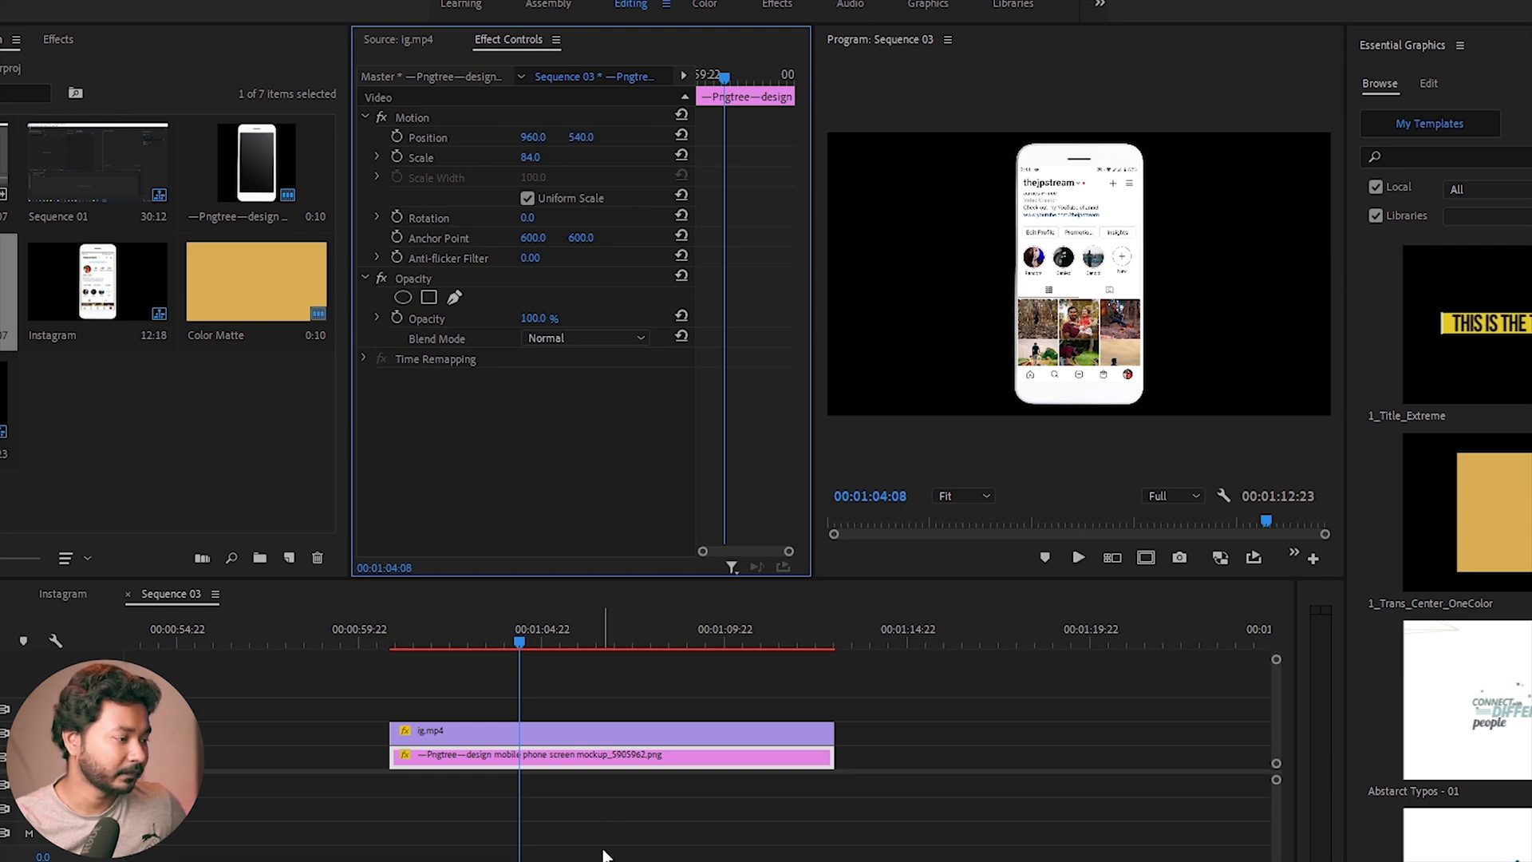
# Step: Set the scale of the ig.mp4 clip to 40 so the recording fits the phone's screen
pyautogui.click(601, 731)
pyautogui.click(531, 158)
pyautogui.write('40')
pyautogui.press('Return')
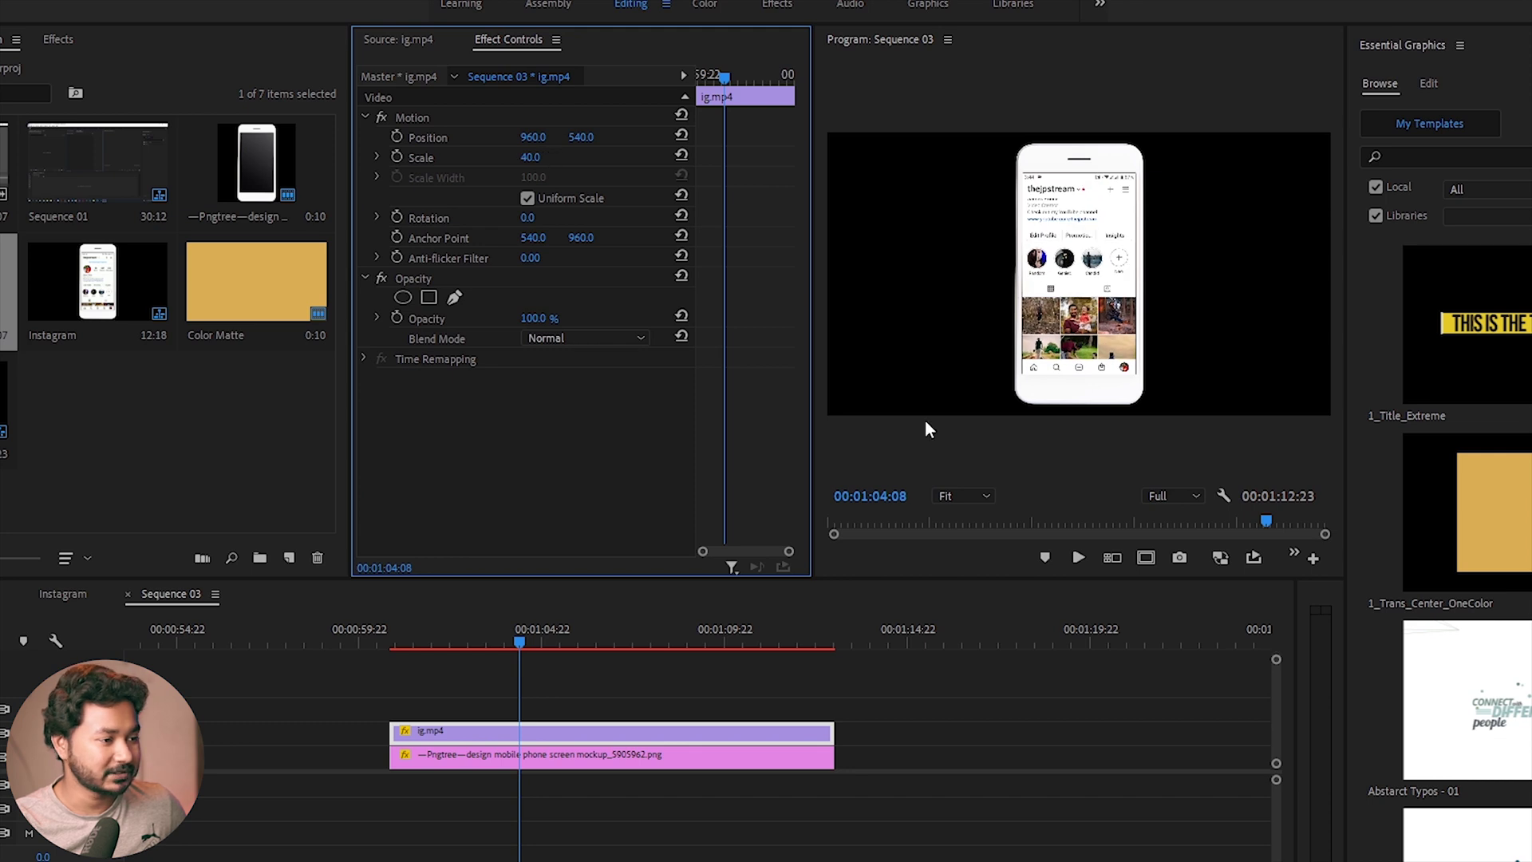
# Step: Nest the ig.mp4 and phone mockup clips into a sequence named IG and scrub through it
pyautogui.moveTo(351, 712); pyautogui.dragTo(708, 798)
pyautogui.rightClick(648, 742)
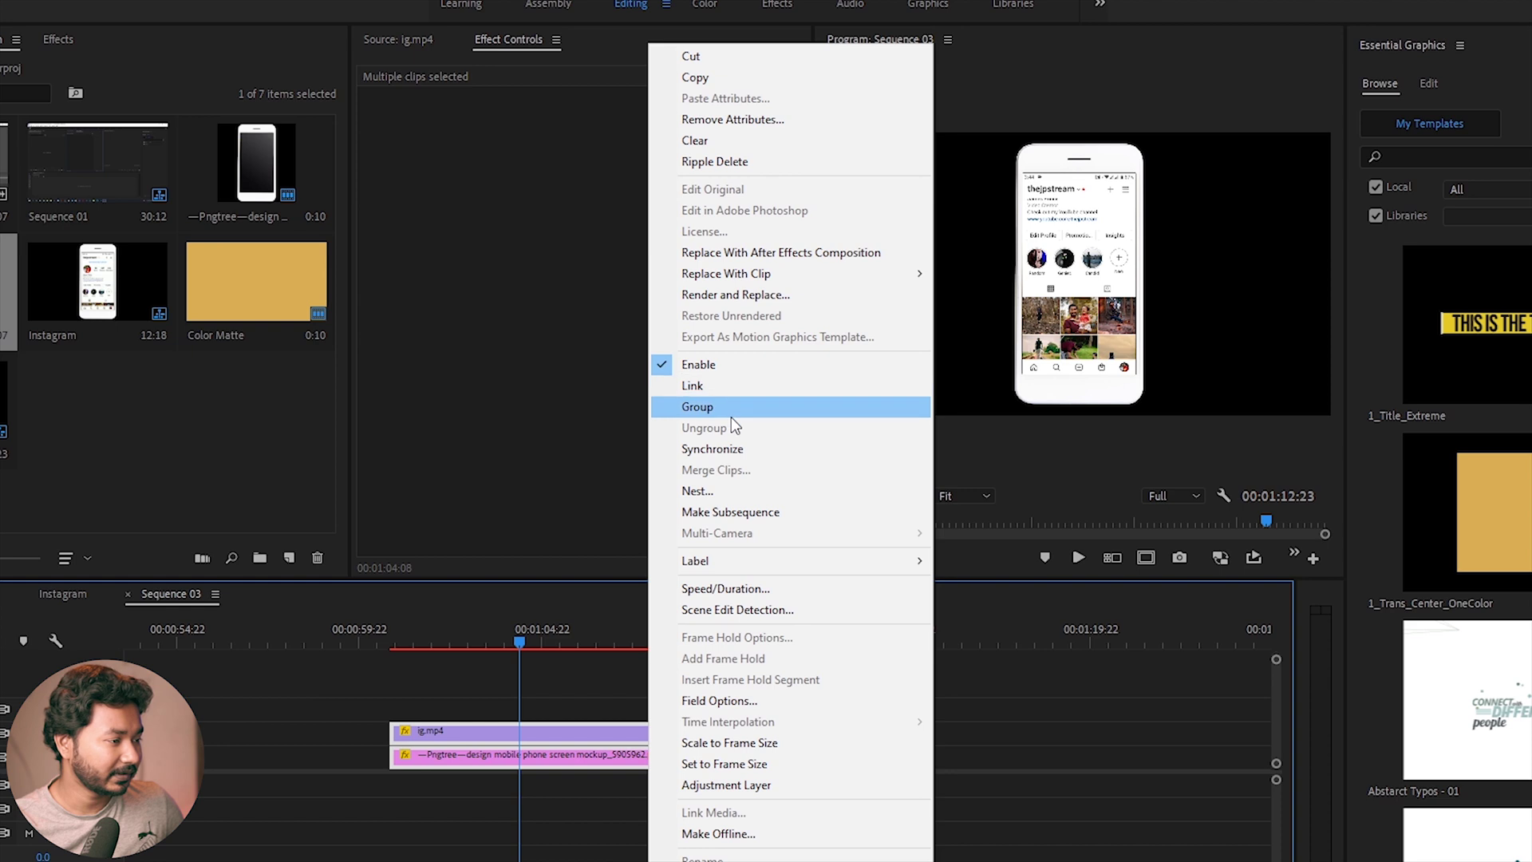
pyautogui.click(720, 490)
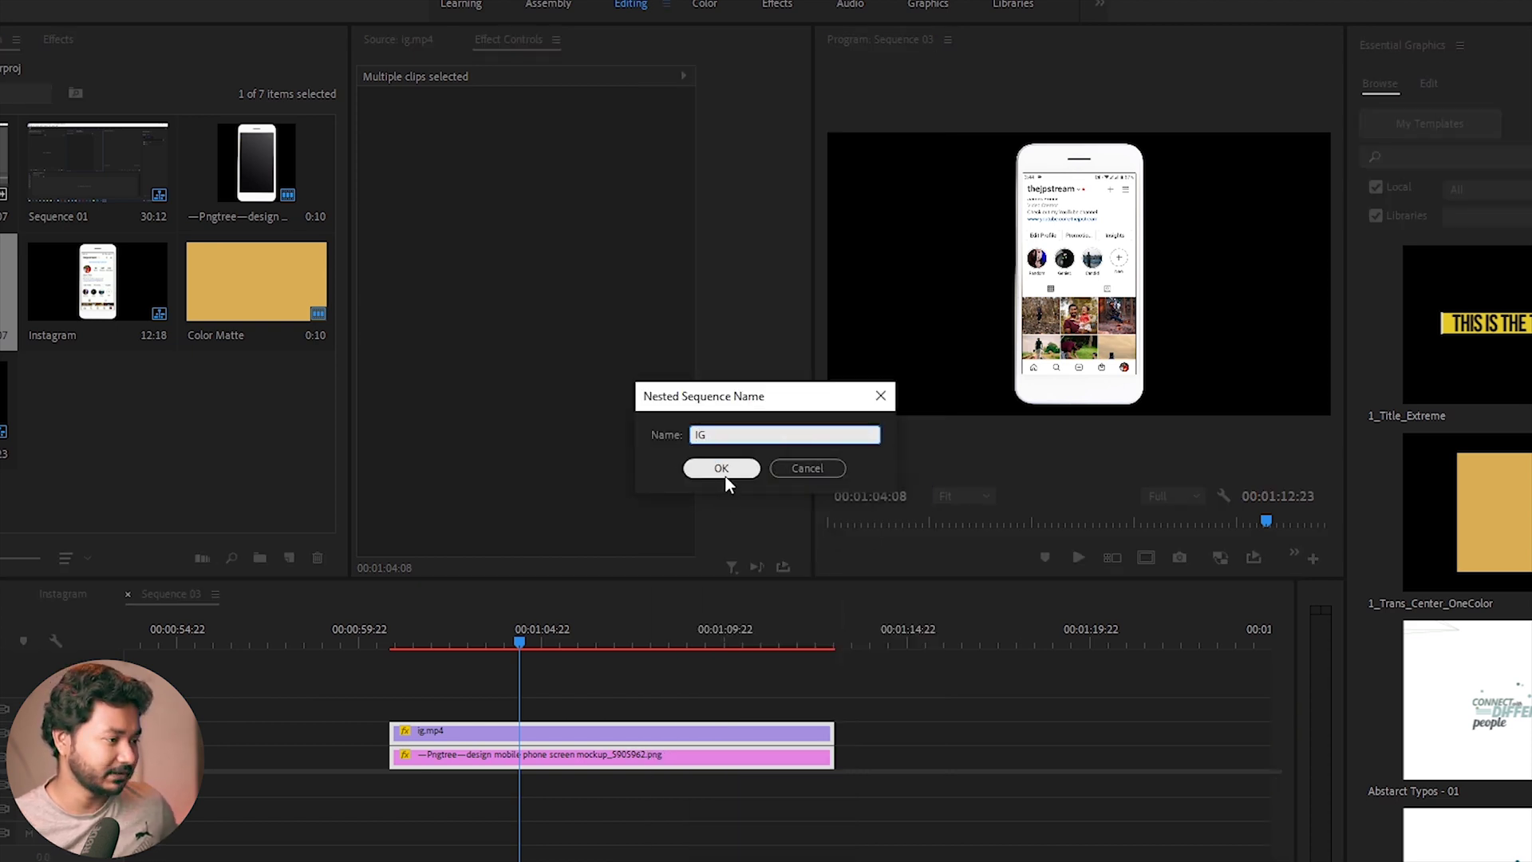
pyautogui.click(722, 471)
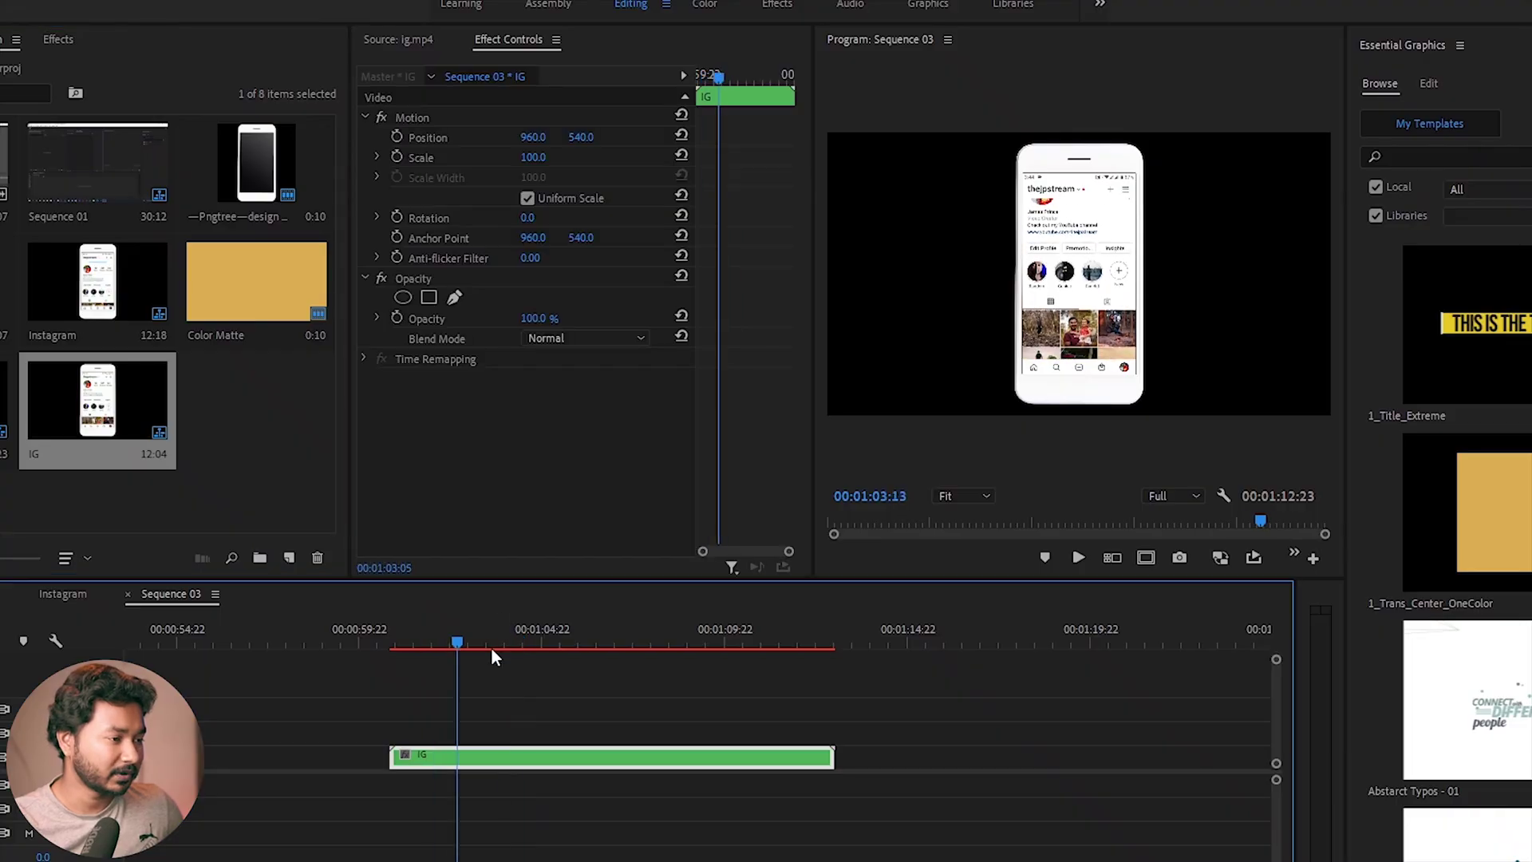
pyautogui.moveTo(491, 648); pyautogui.dragTo(533, 648)
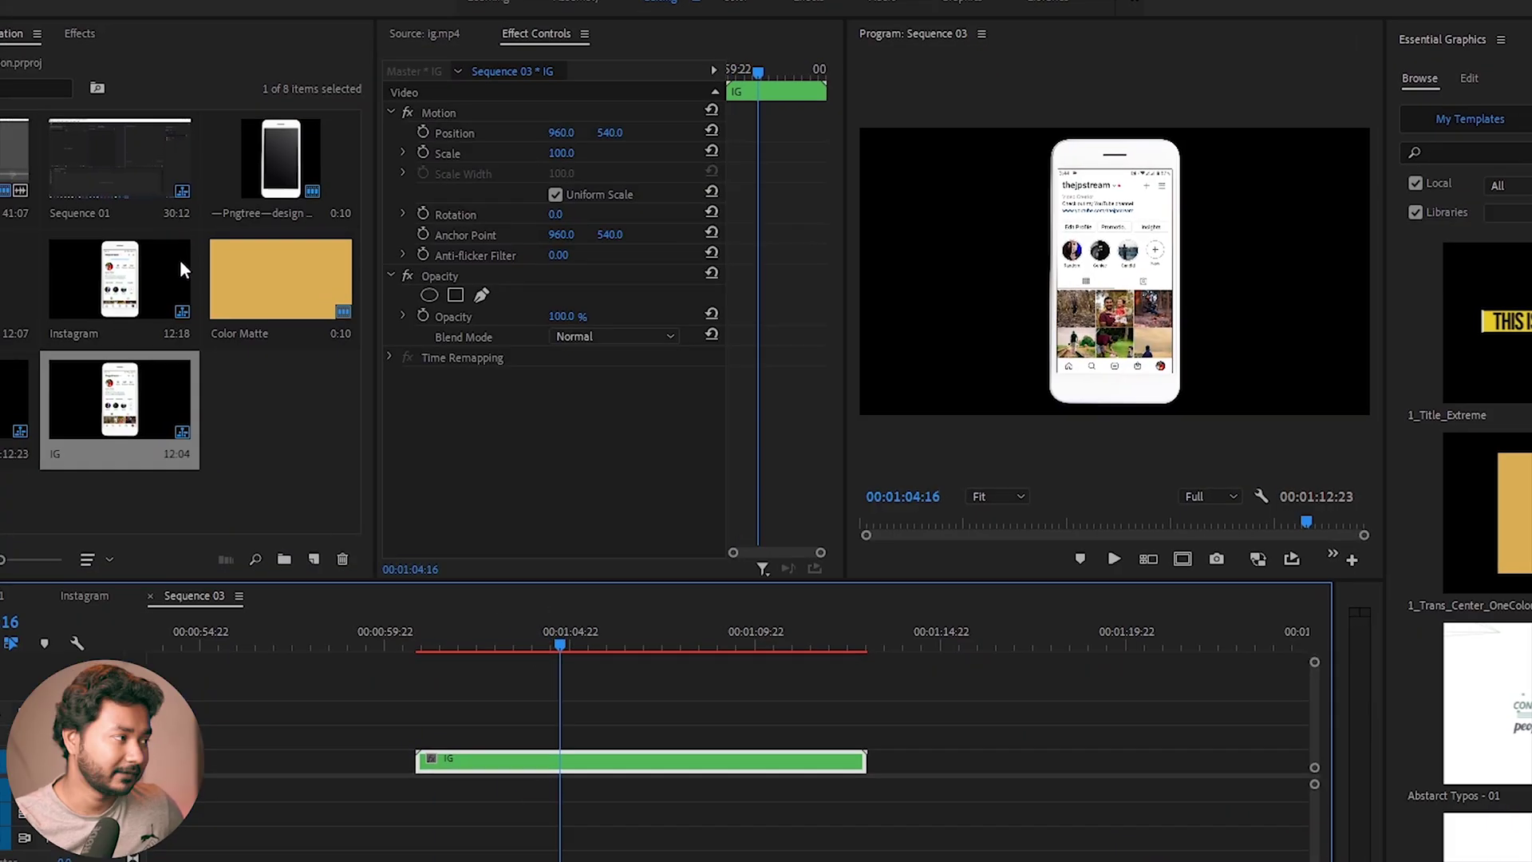
# Step: Find the Basic 3D video effect and apply it to the nested IG clip
pyautogui.click(64, 39)
pyautogui.click(127, 43)
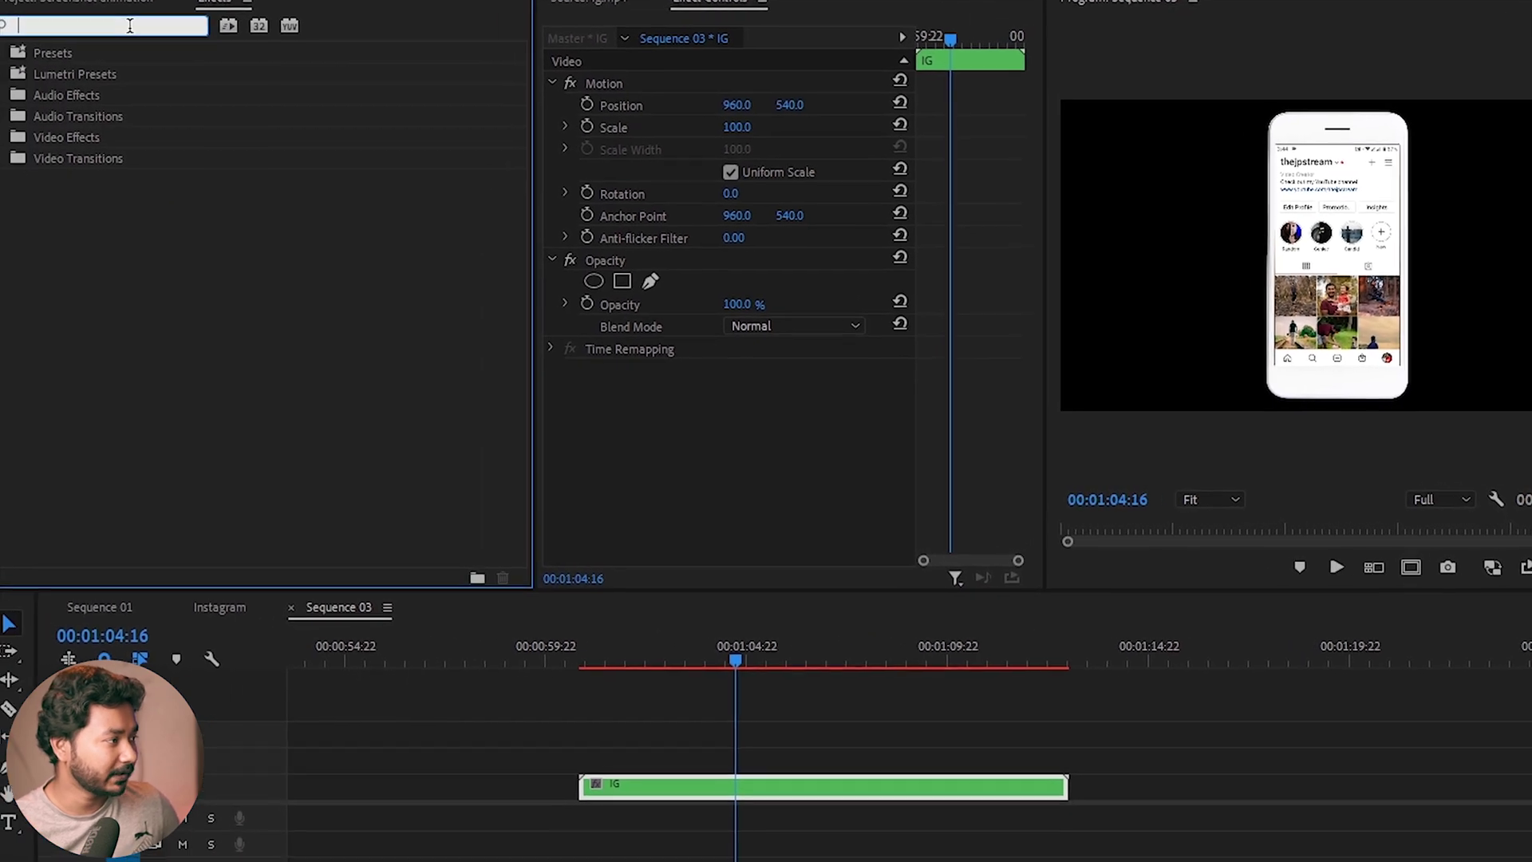
pyautogui.write('basi')
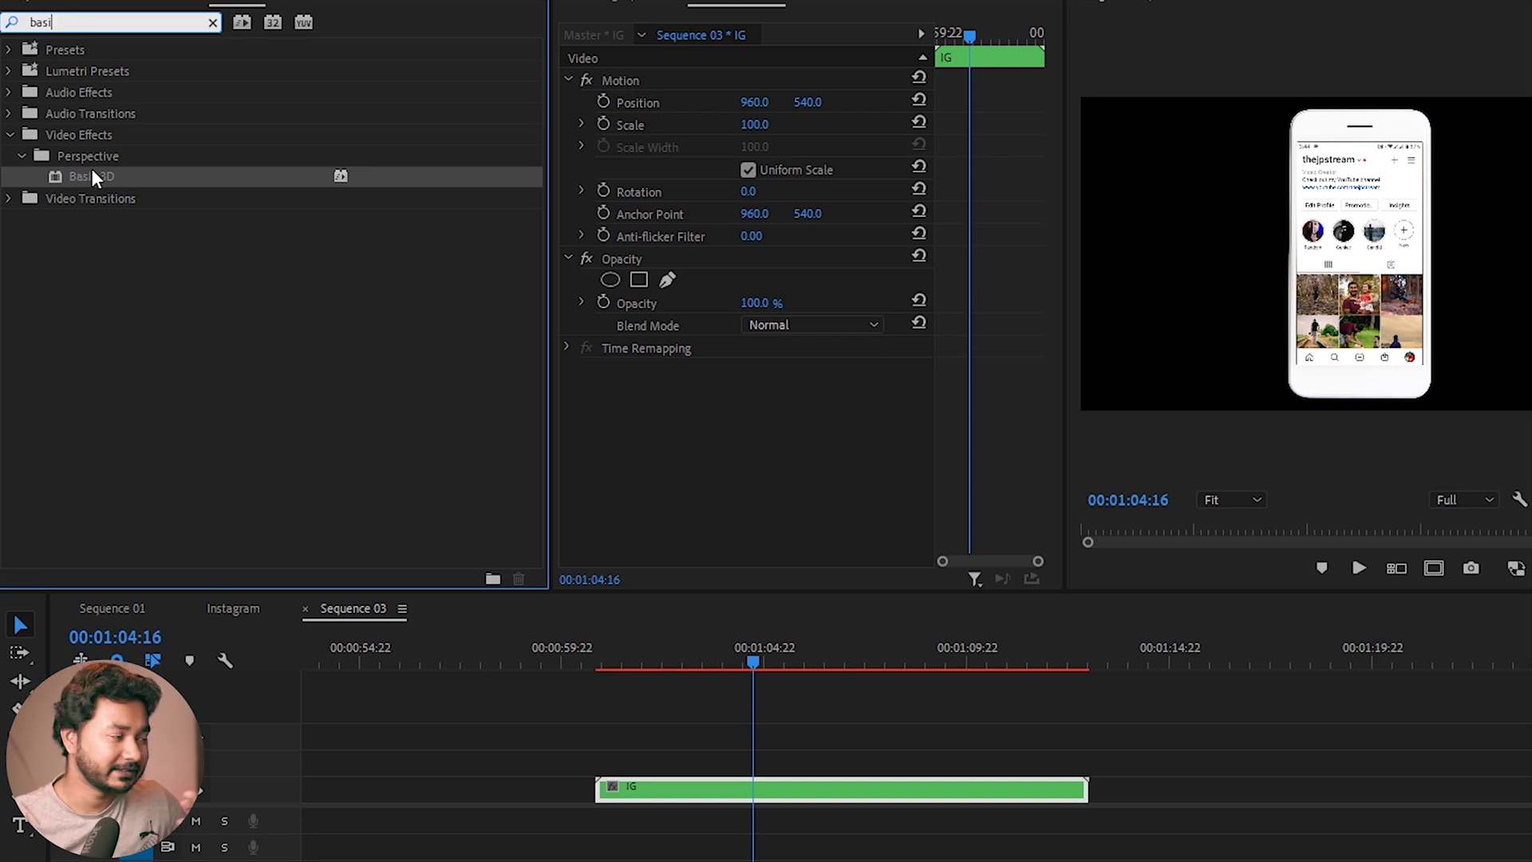
pyautogui.moveTo(93, 172); pyautogui.dragTo(735, 792)
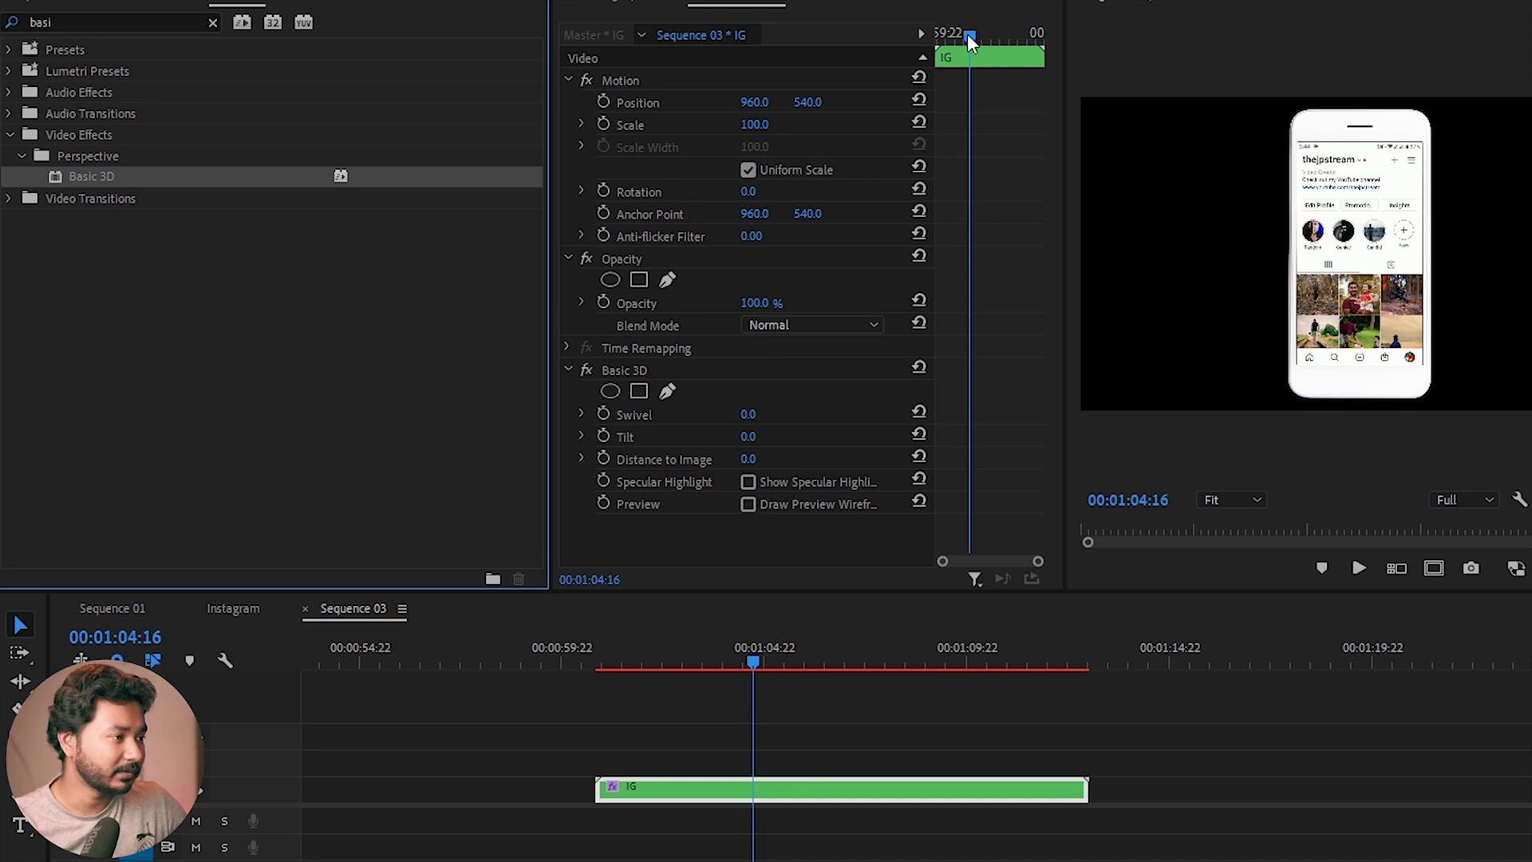
# Step: Add Basic 3D keyframes for Swivel, Tilt and Distance to Image at the start of the IG clip
pyautogui.moveTo(967, 34); pyautogui.dragTo(802, 55)
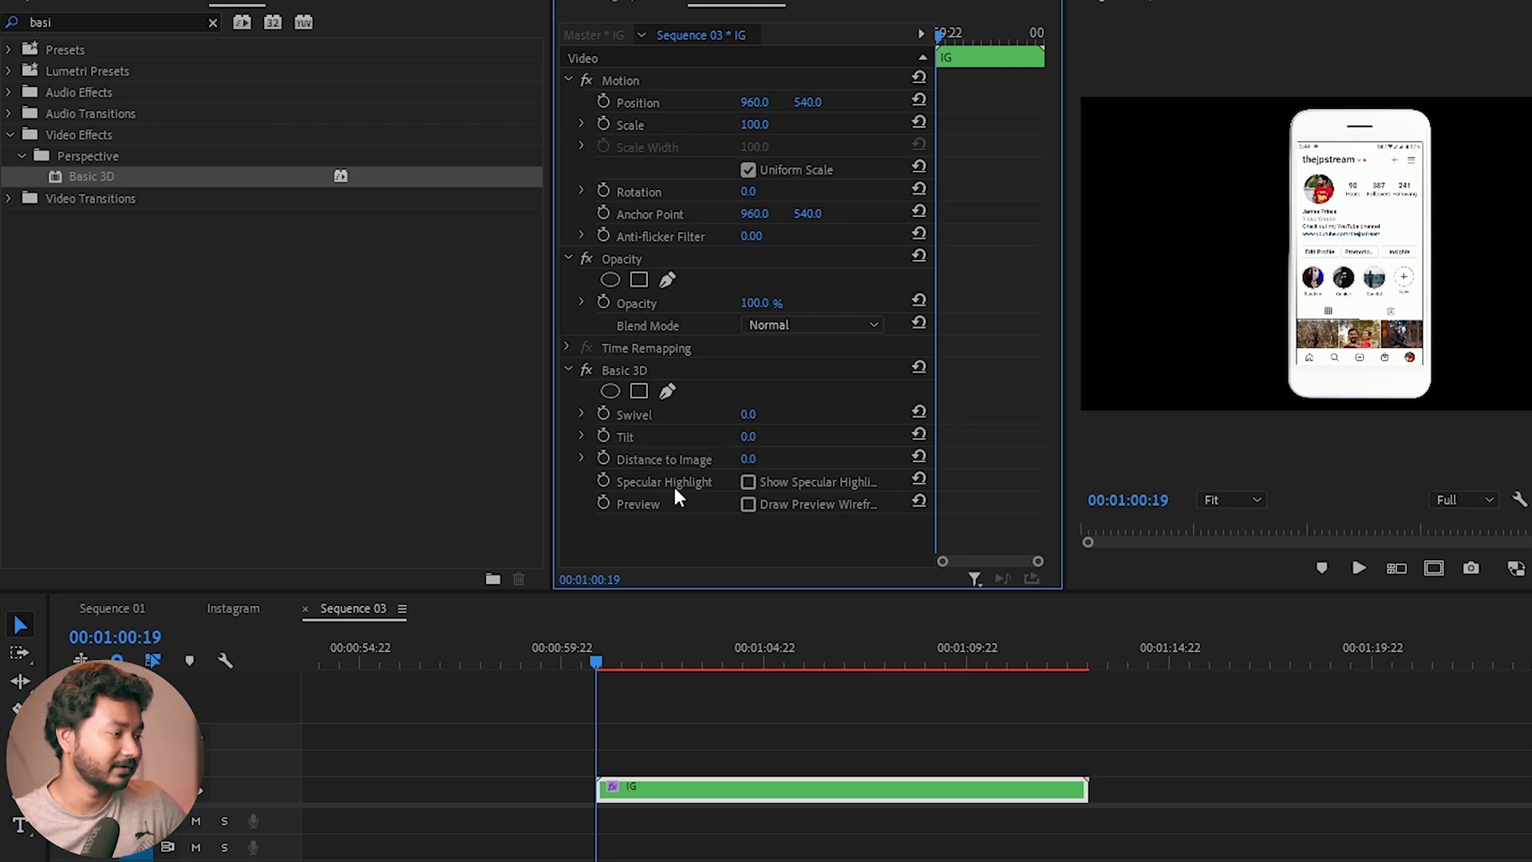
pyautogui.click(604, 415)
pyautogui.click(605, 437)
pyautogui.click(604, 459)
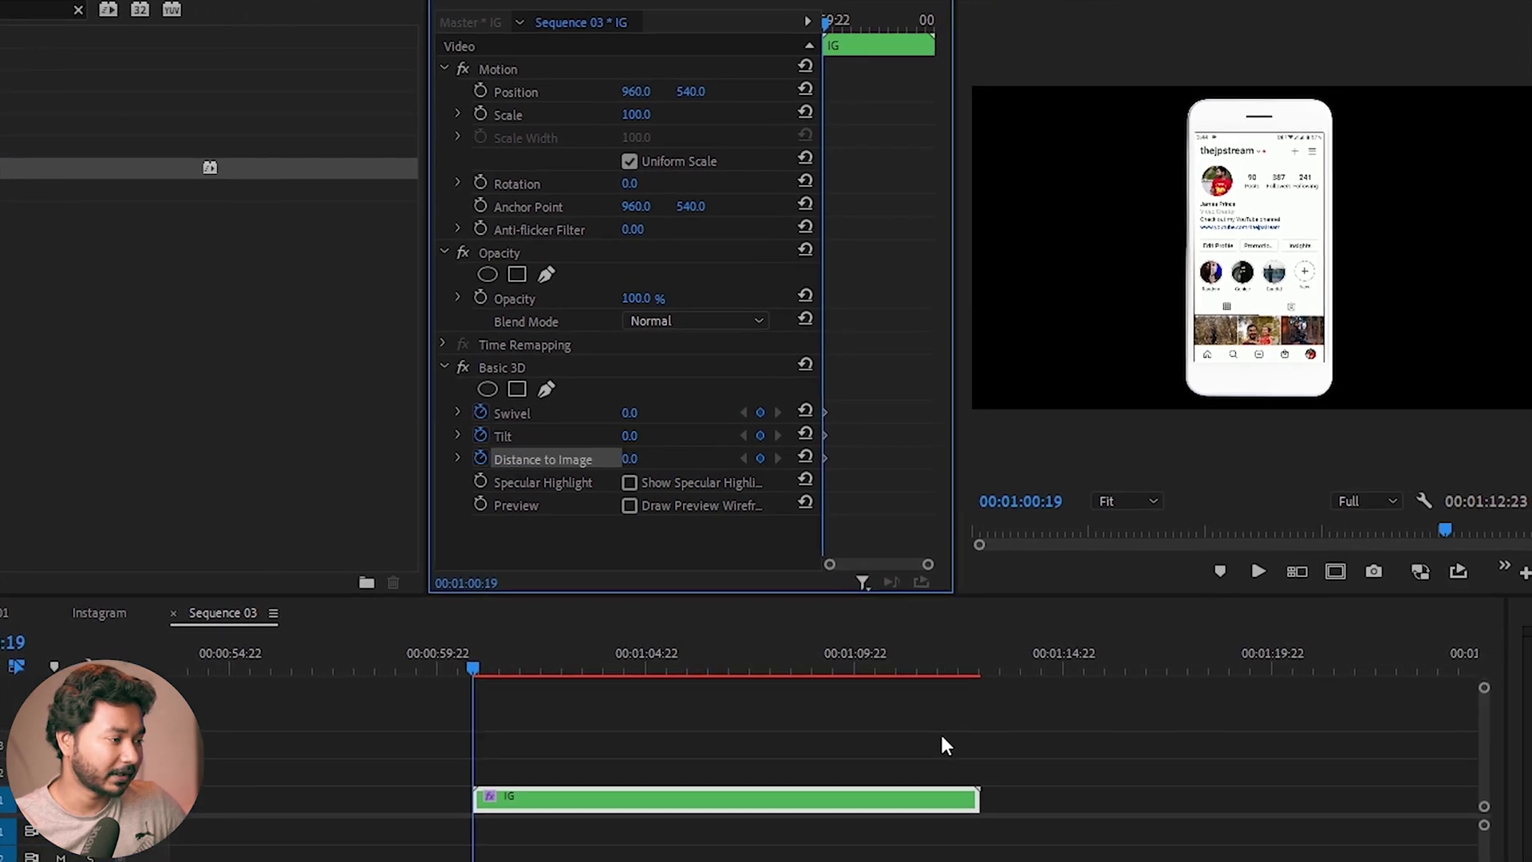
# Step: At the end of the IG clip, set Swivel to 15°, Tilt to -6° and Distance to Image to 1.0
pyautogui.click(981, 668)
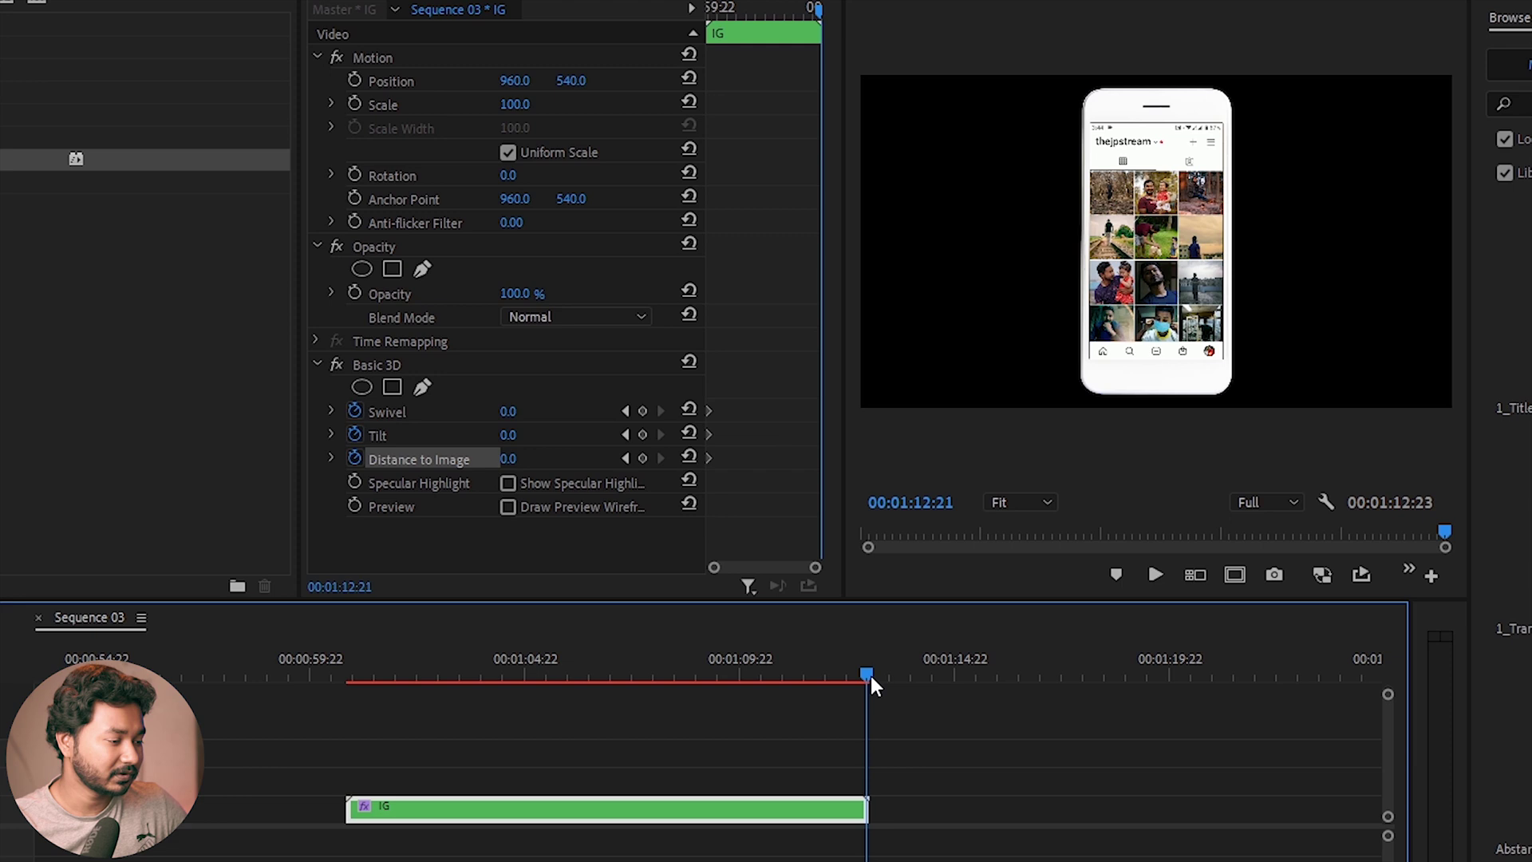
pyautogui.moveTo(513, 414)
pyautogui.mouseDown()
pyautogui.moveTo(497, 458)
pyautogui.moveTo(504, 435)
pyautogui.moveTo(491, 435)
pyautogui.moveTo(531, 460)
pyautogui.moveTo(530, 435)
pyautogui.mouseUp()
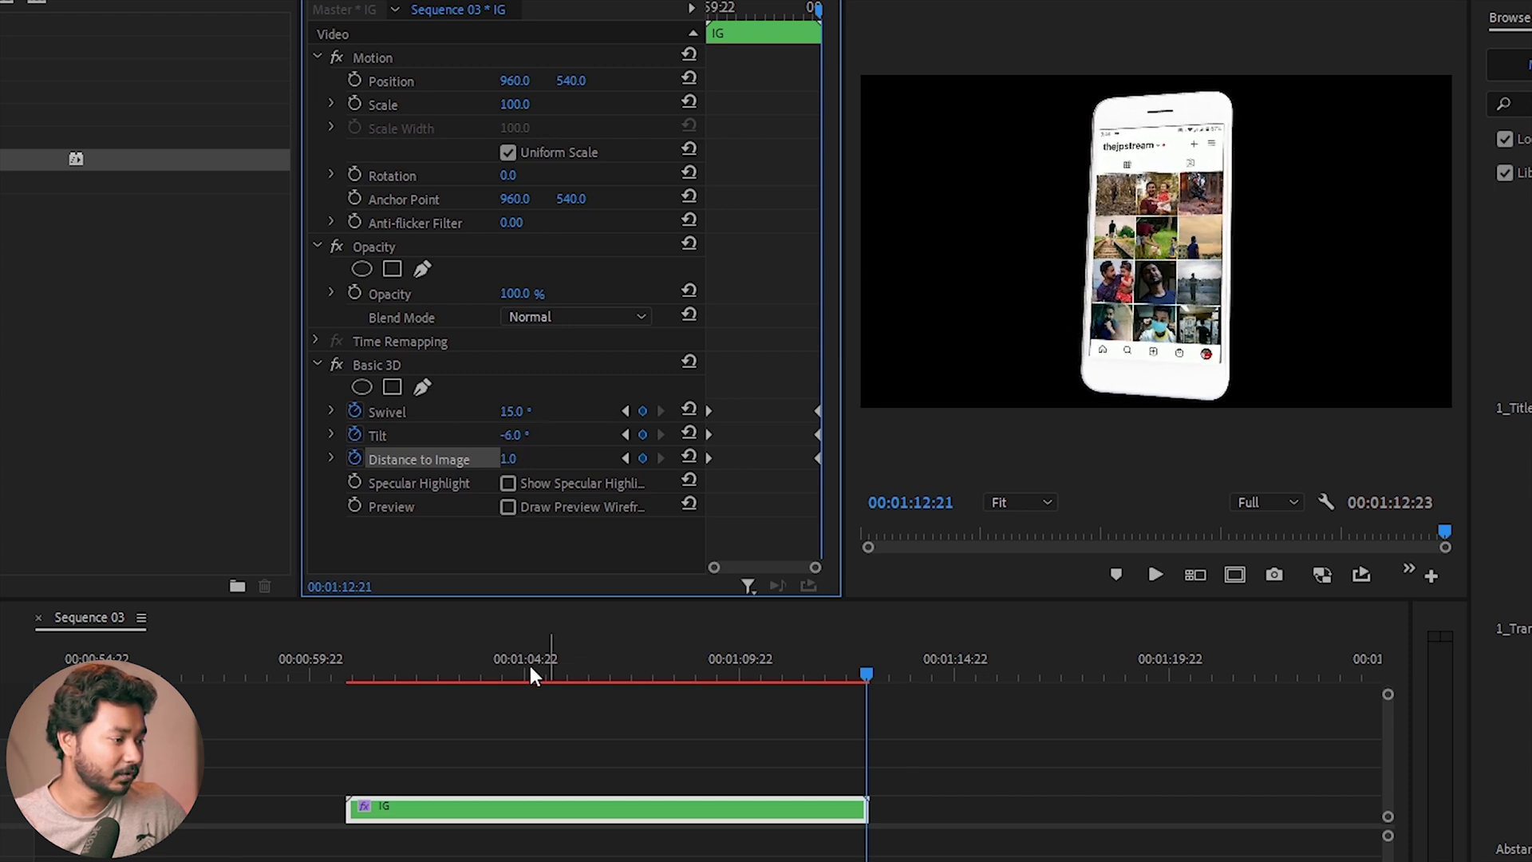
# Step: Adjust the Basic 3D values at the IG clip's first keyframes and scrub through the animation
pyautogui.click(625, 412)
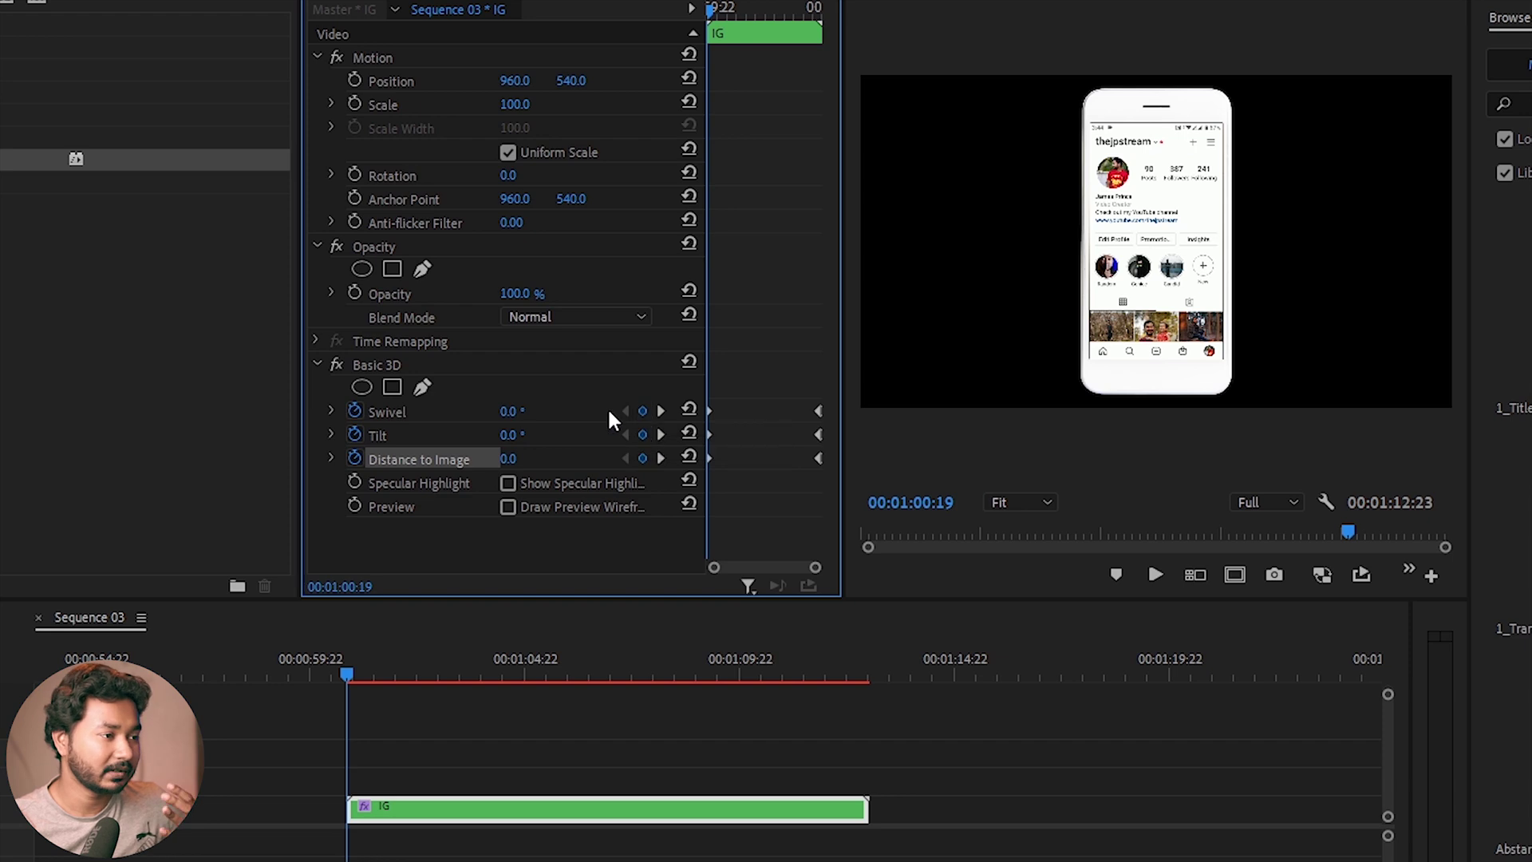
pyautogui.moveTo(513, 412); pyautogui.dragTo(503, 458)
pyautogui.moveTo(639, 674); pyautogui.dragTo(797, 672)
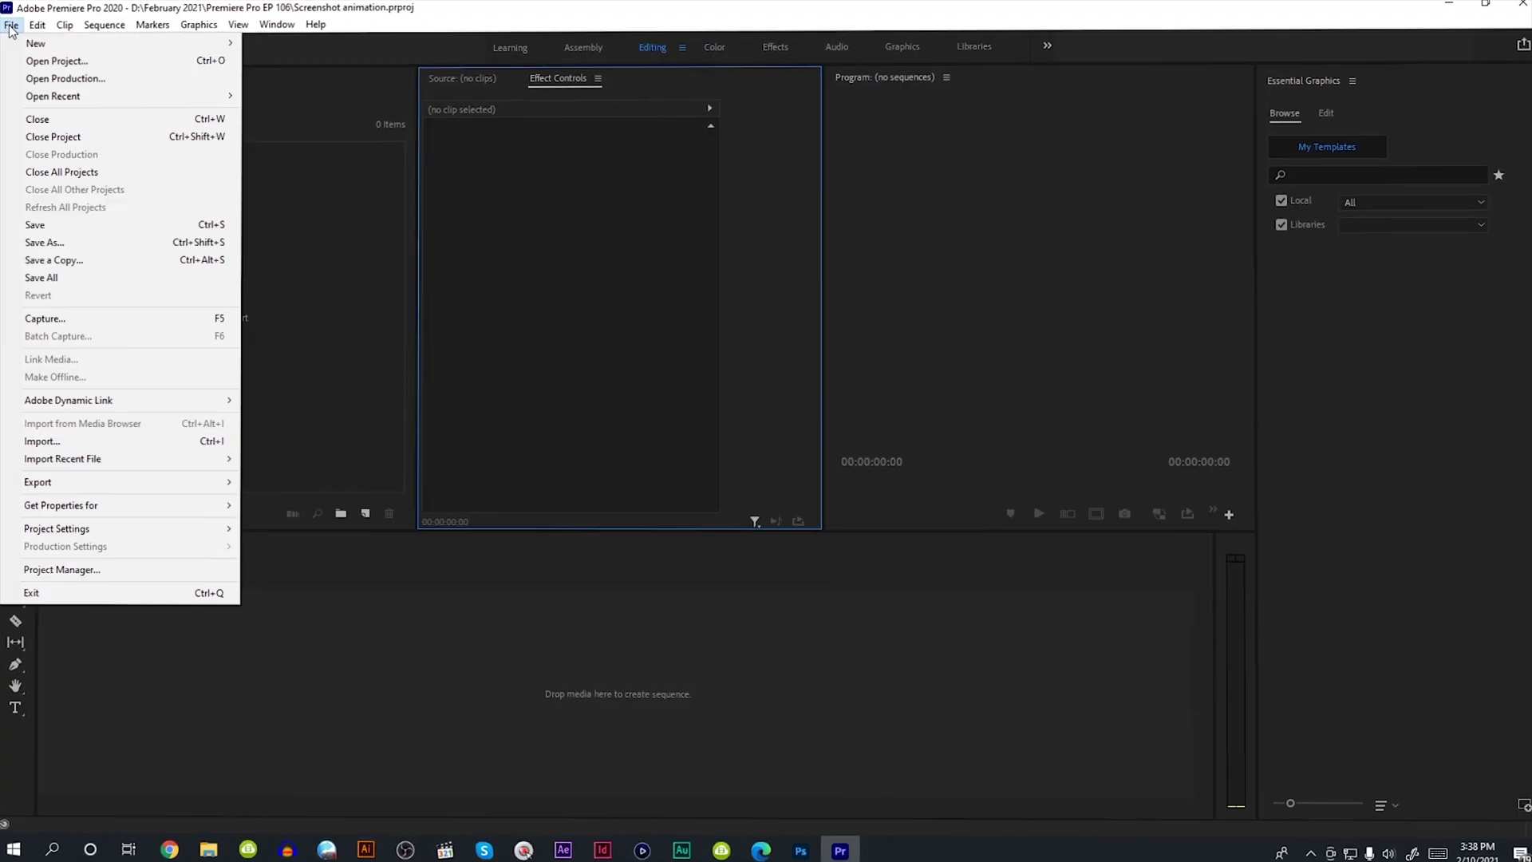
# Step: Start a new project and name it Test
pyautogui.moveTo(88, 38)
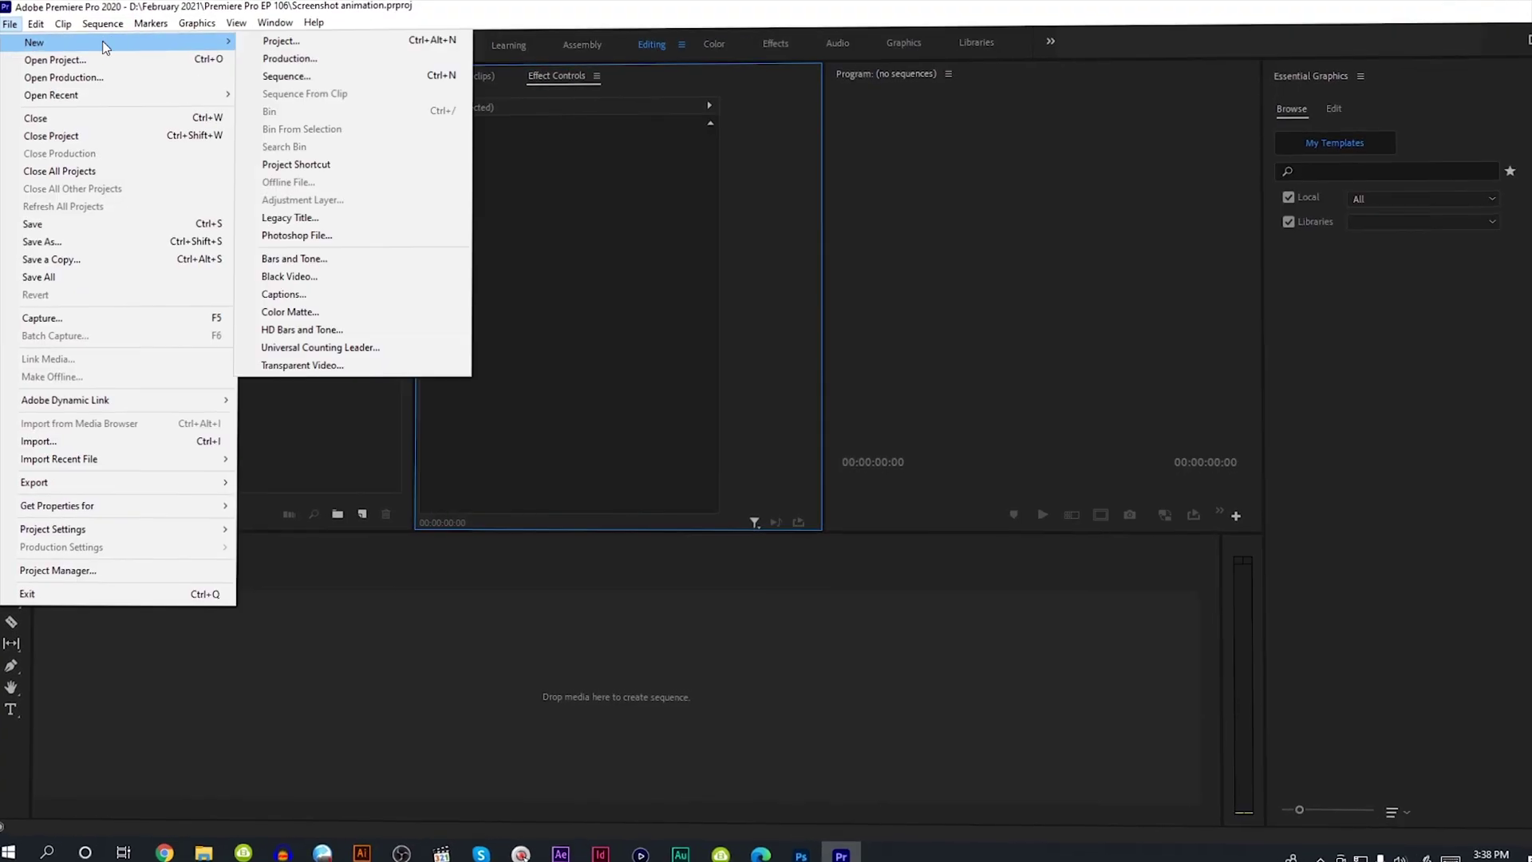
pyautogui.click(299, 41)
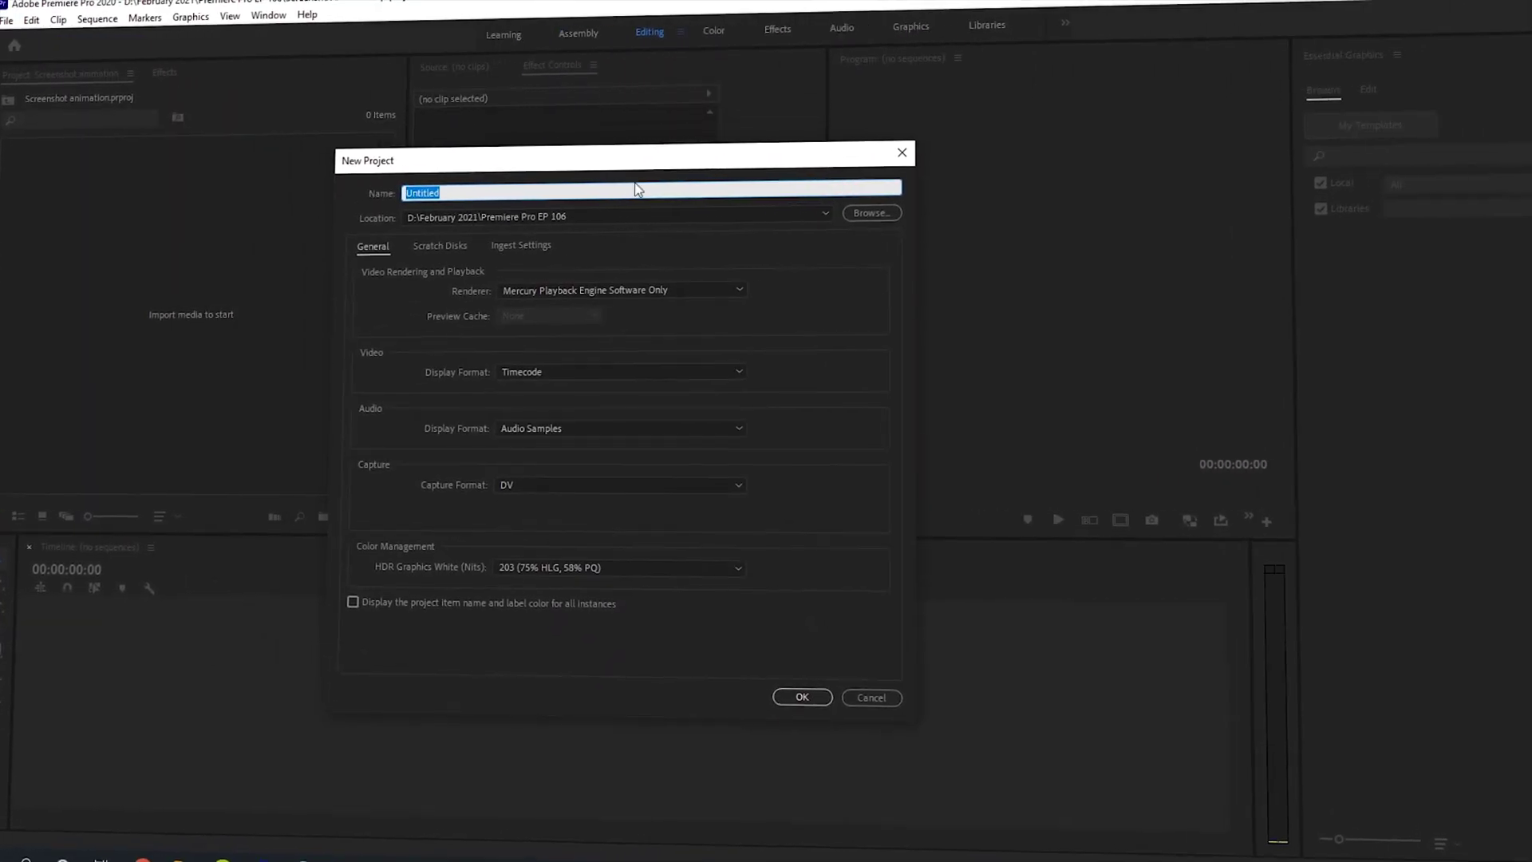
pyautogui.write('Test')
pyautogui.press('Tab')
pyautogui.press('Tab')
pyautogui.press('Tab')
pyautogui.press('Tab')
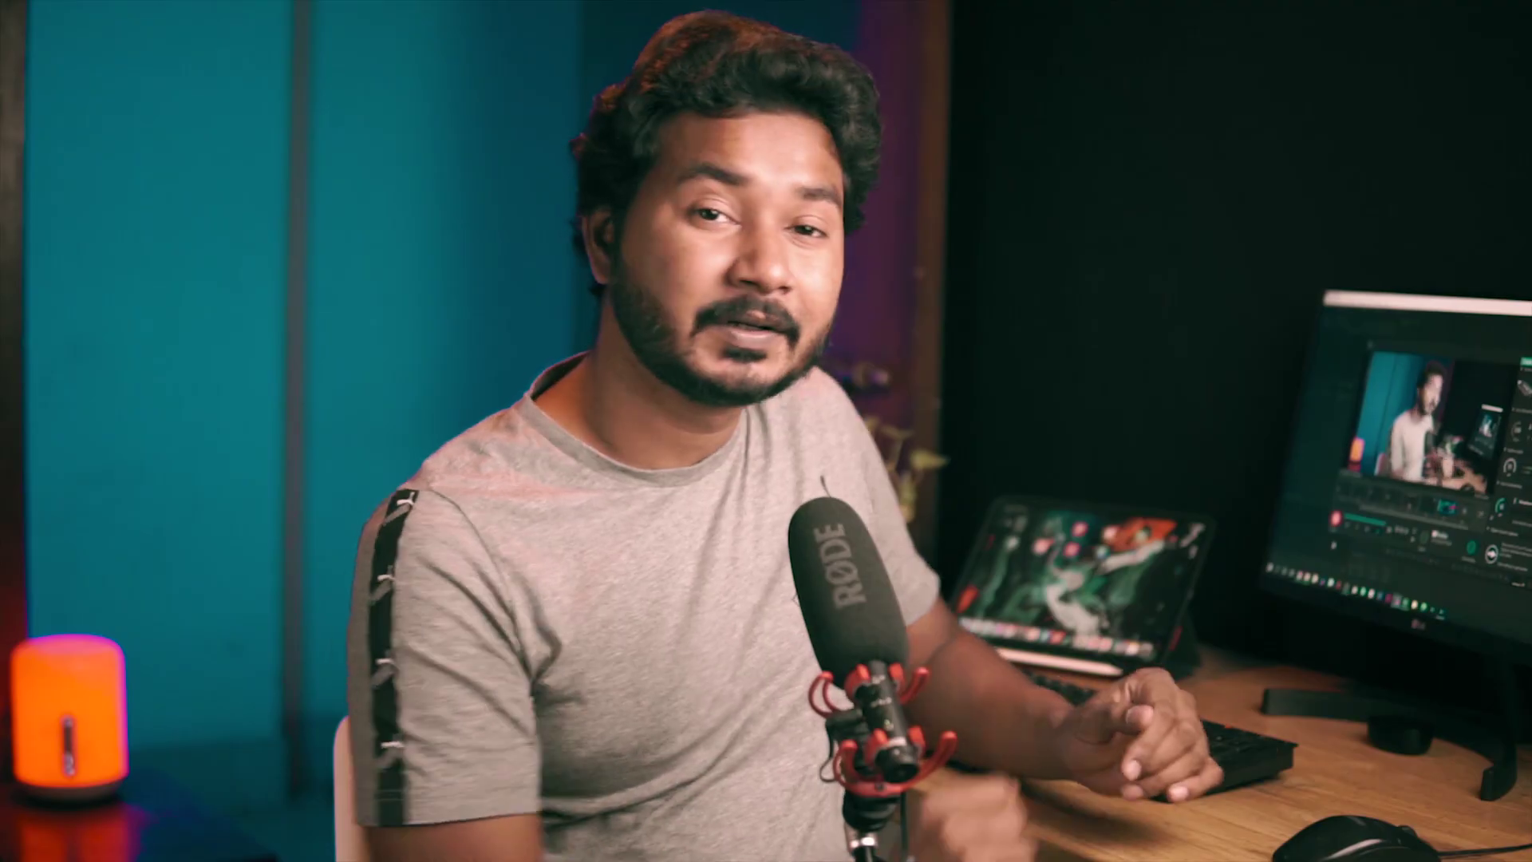